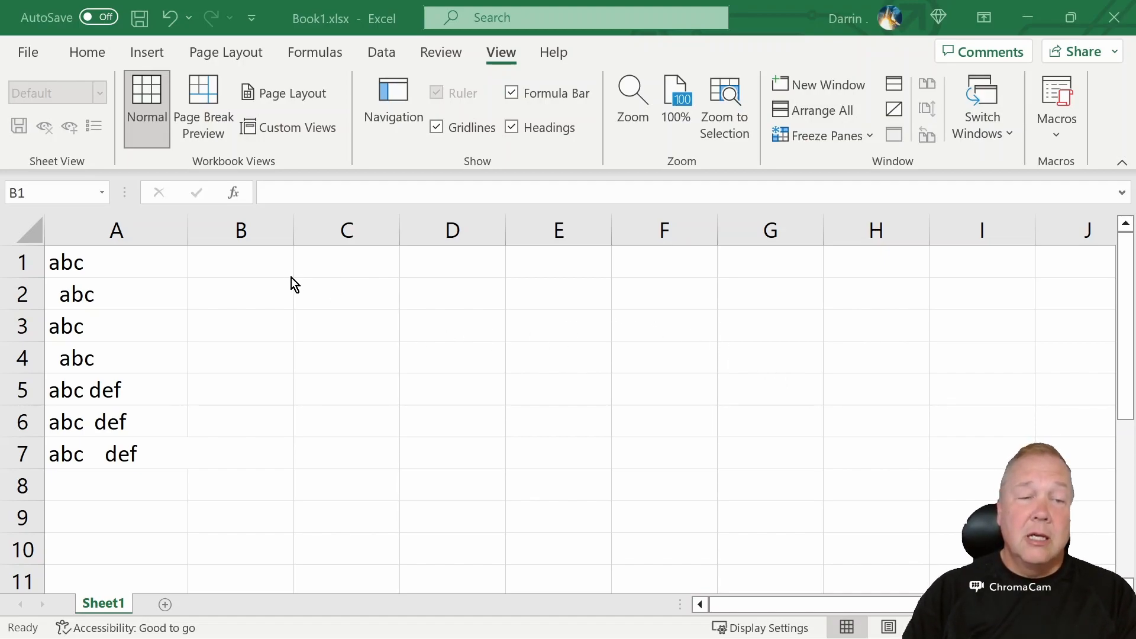
Enter =LEN(A1) in B1 to count the characters of the first text
{"action": "left_click", "coordinate": [274, 260]}
{"action": "type", "text": "="}
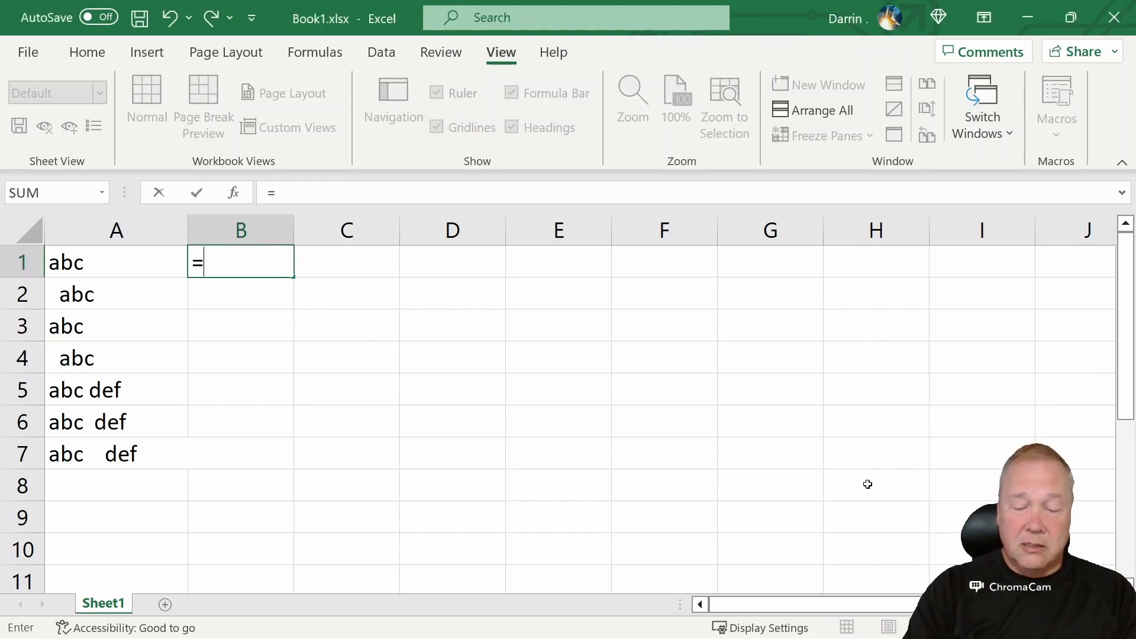
{"action": "type", "text": "len(a"}
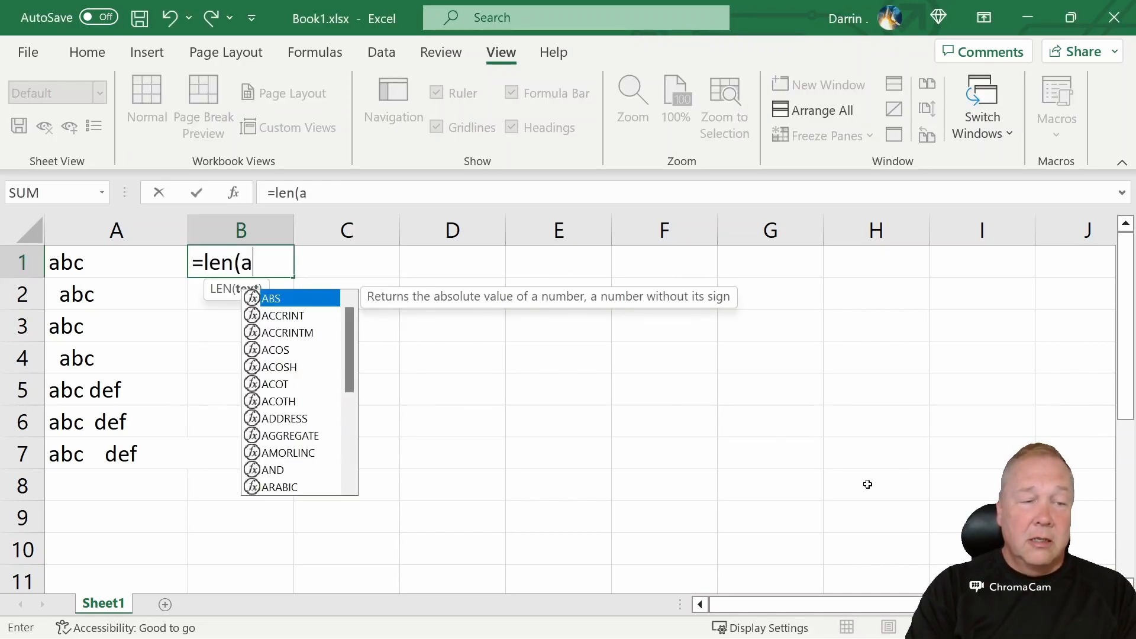
{"action": "type", "text": "1)"}
{"action": "key", "text": "Return"}
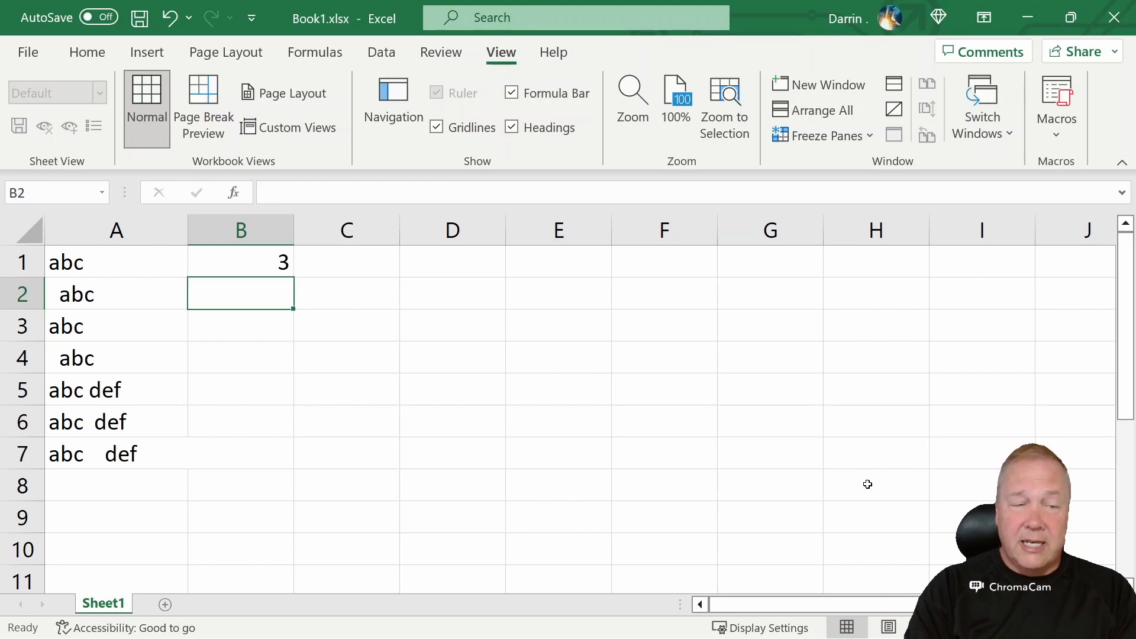
Enter =LEN(A2) in B2
{"action": "type", "text": "="}
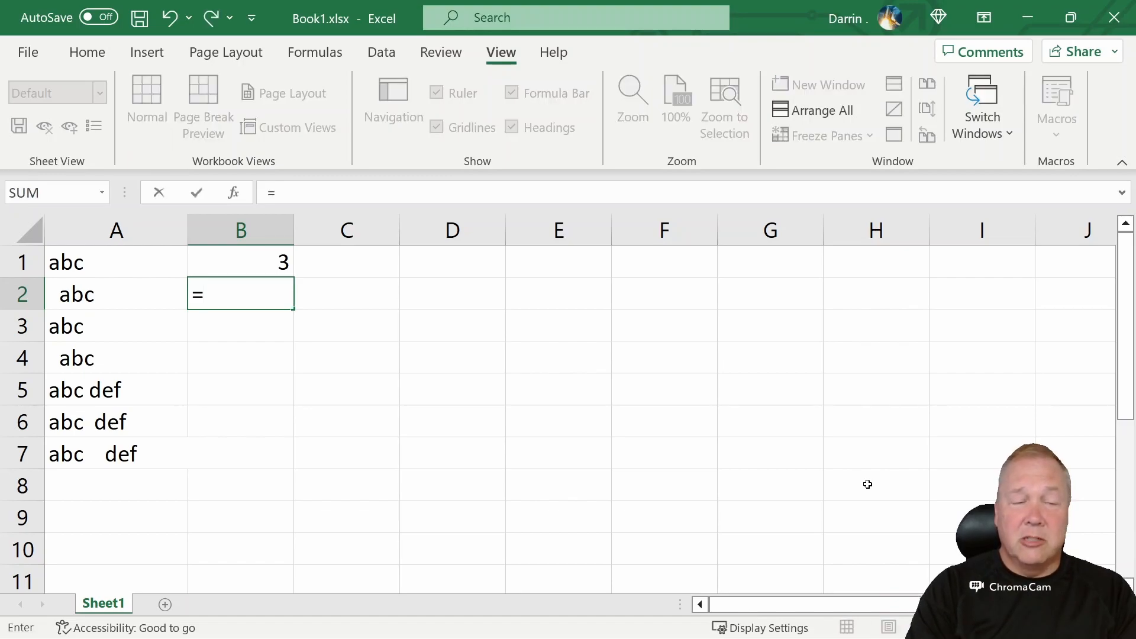
{"action": "type", "text": "len*"}
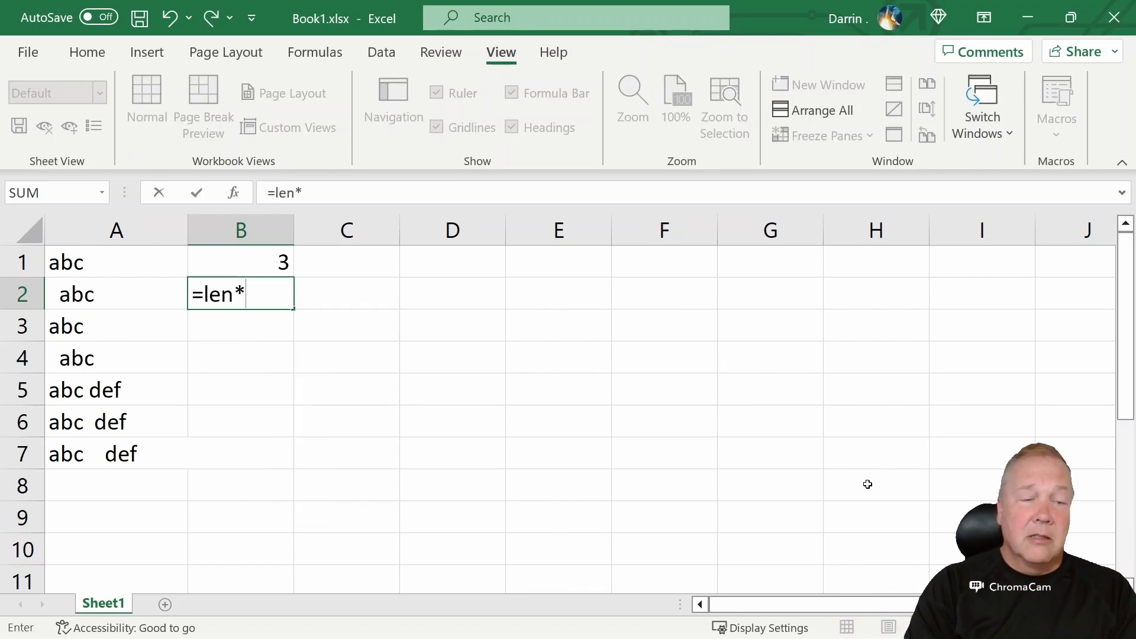
{"action": "key", "text": "BackSpace"}
{"action": "type", "text": "("}
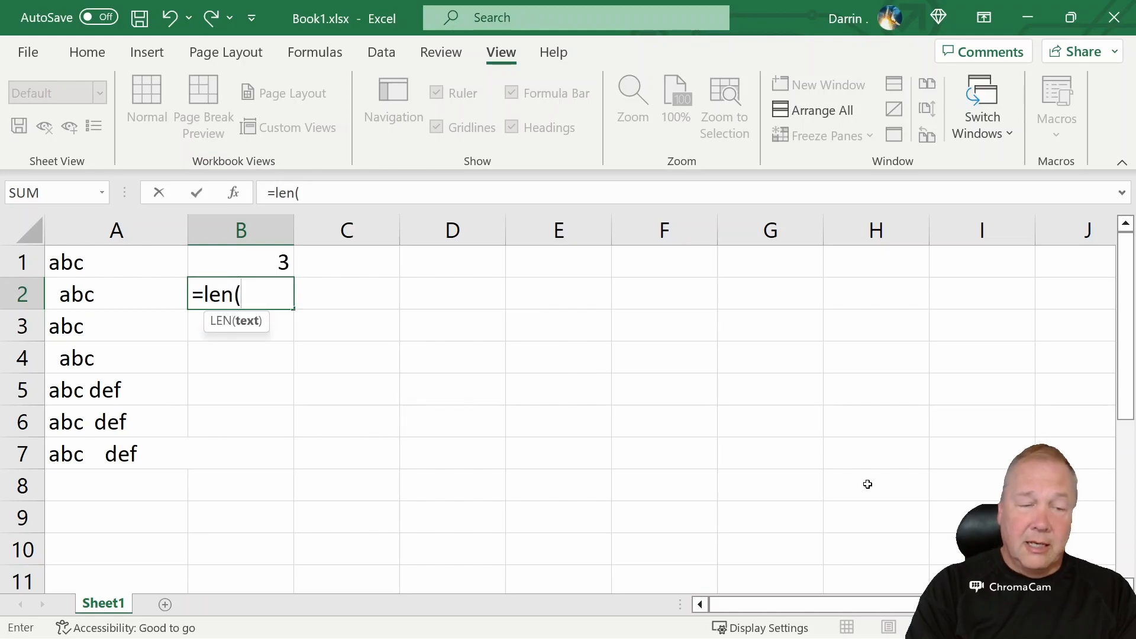
{"action": "type", "text": "a2)"}
{"action": "key", "text": "Return"}
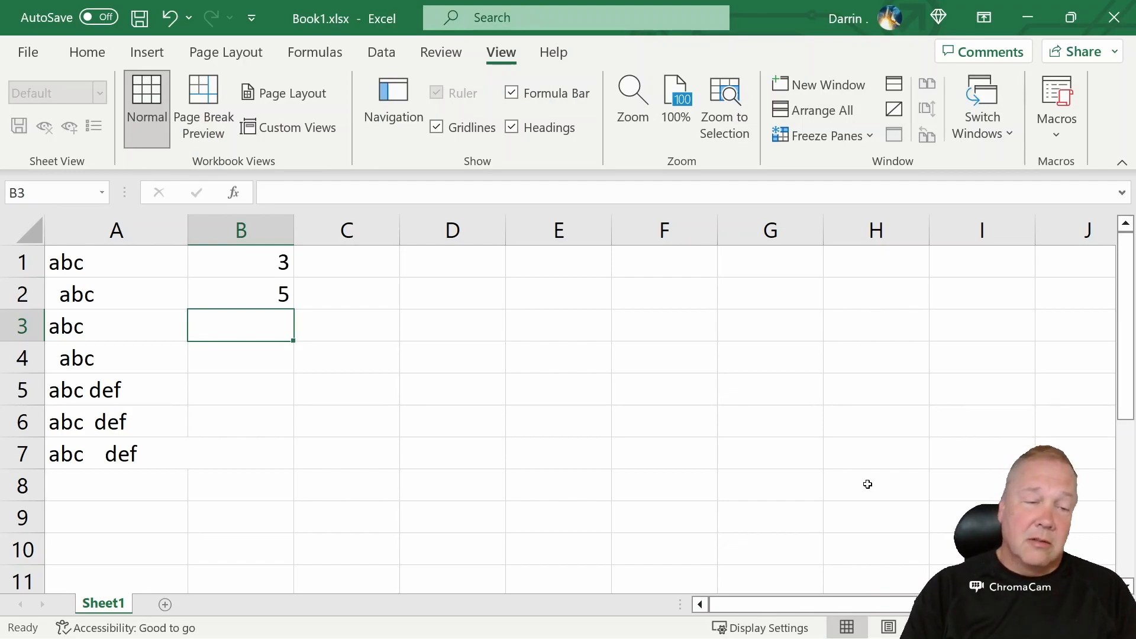
Enter =LEN(TRIM(A2)) in C2 to count characters after trimming spaces
{"action": "key", "text": "Up"}
{"action": "key", "text": "Right"}
{"action": "type", "text": "="}
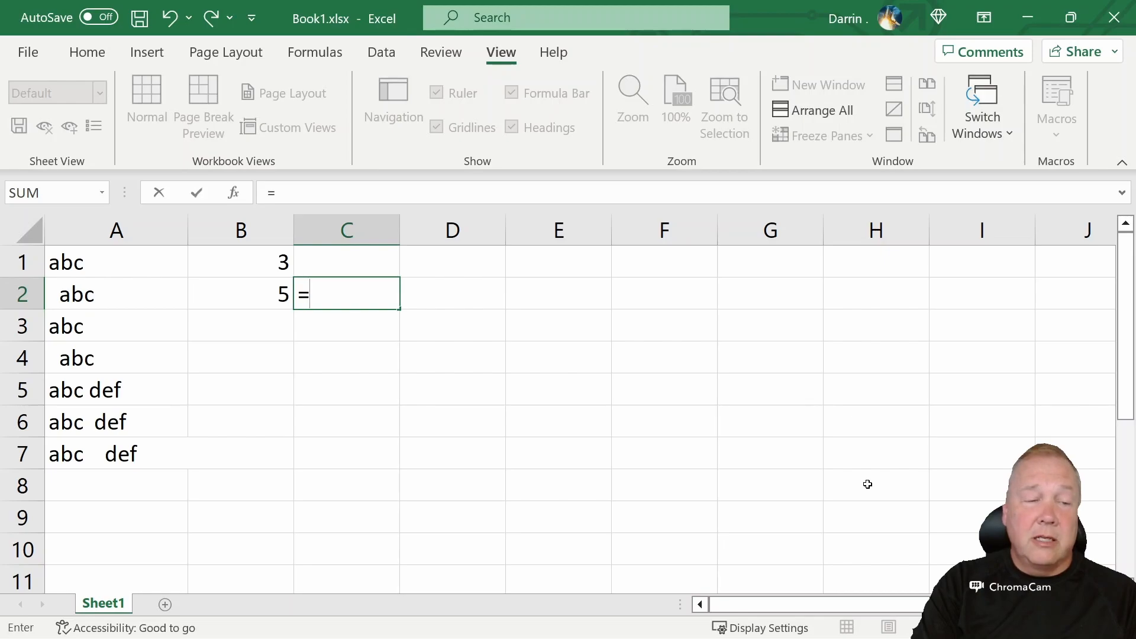
{"action": "type", "text": "len("}
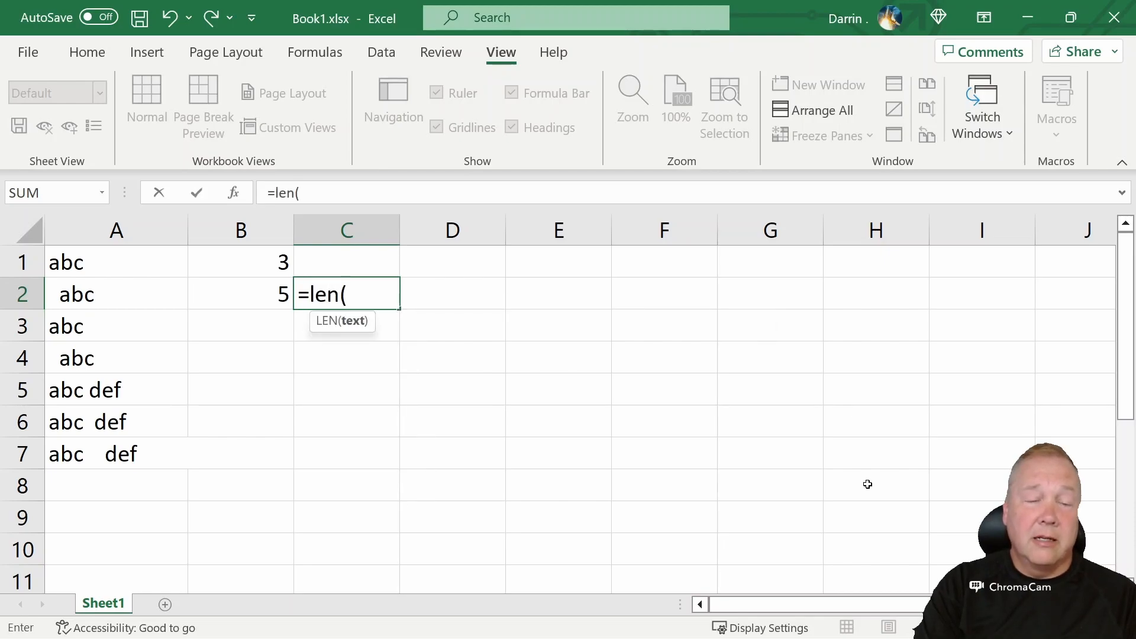
{"action": "type", "text": "tr"}
{"action": "key", "text": "BackSpace"}
{"action": "type", "text": "trim("}
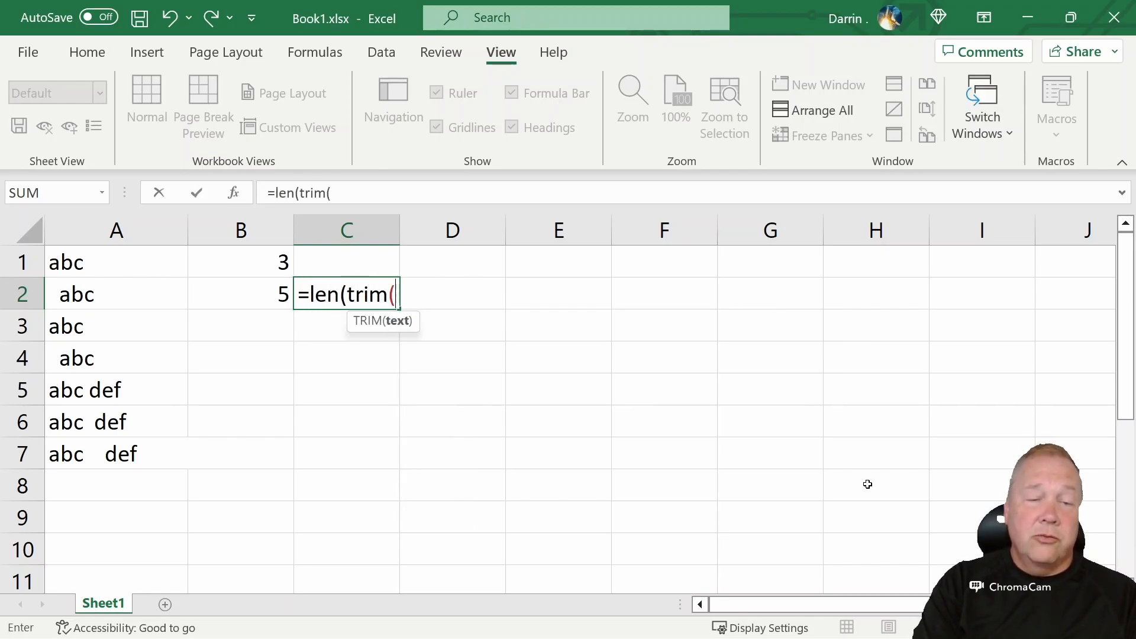
{"action": "type", "text": "a2))"}
{"action": "key", "text": "Return"}
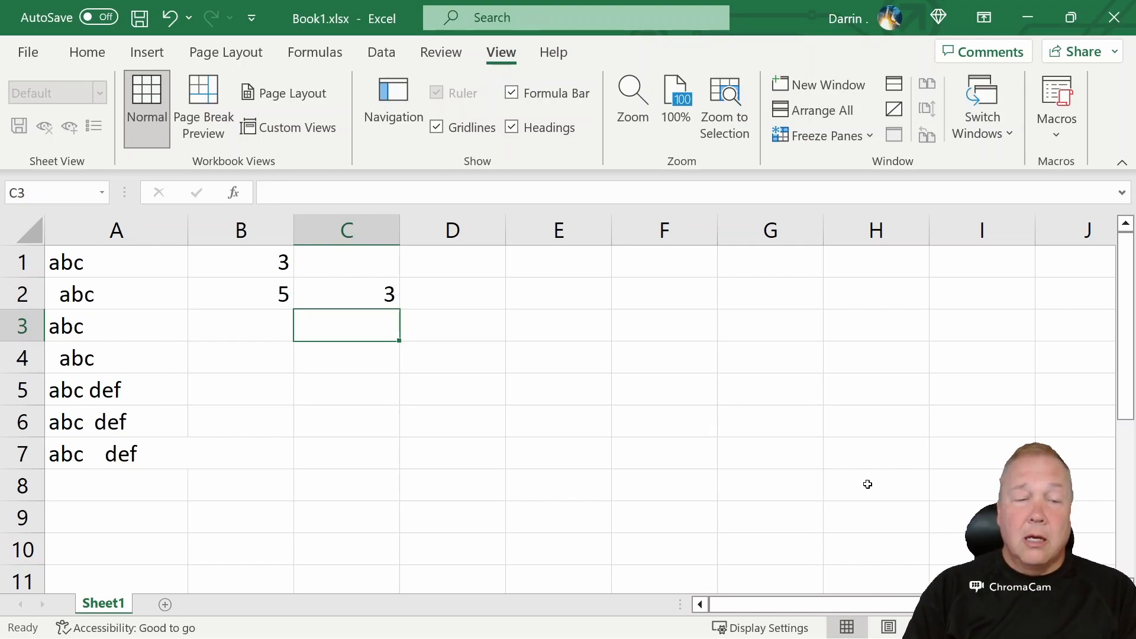
Copy the B2 and C2 length formulas down into row 3
{"action": "key", "text": "Left"}
{"action": "key", "text": "Up"}
{"action": "key", "text": "ctrl+c"}
{"action": "key", "text": "Down"}
{"action": "key", "text": "ctrl+v"}
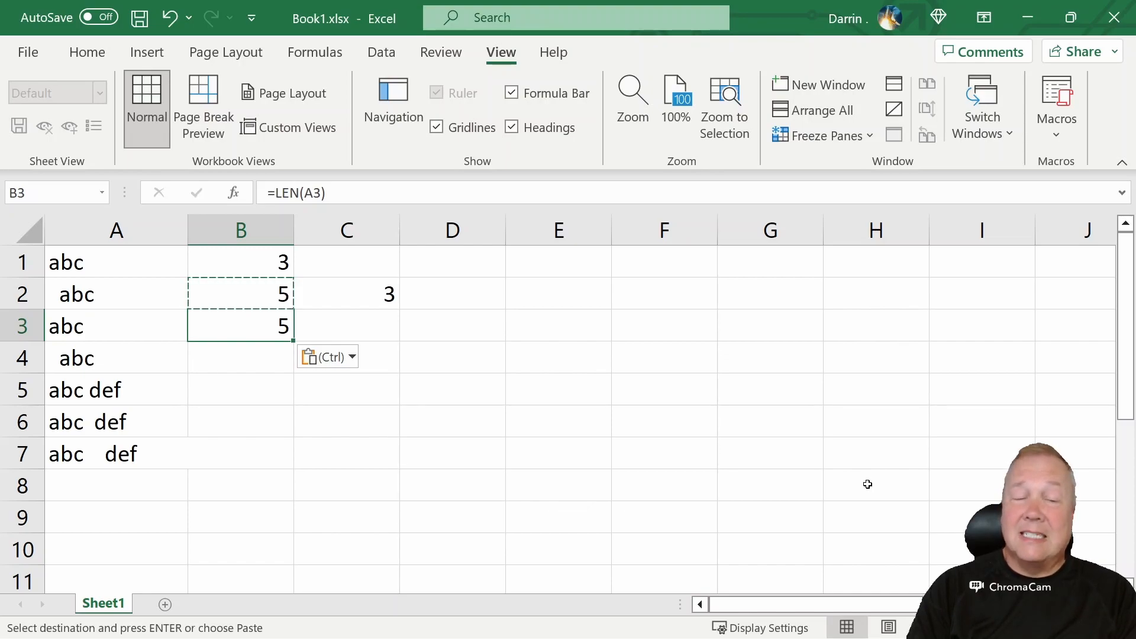
{"action": "key", "text": "Right"}
{"action": "key", "text": "Up"}
{"action": "key", "text": "ctrl+c"}
{"action": "key", "text": "Down"}
{"action": "key", "text": "ctrl+v"}
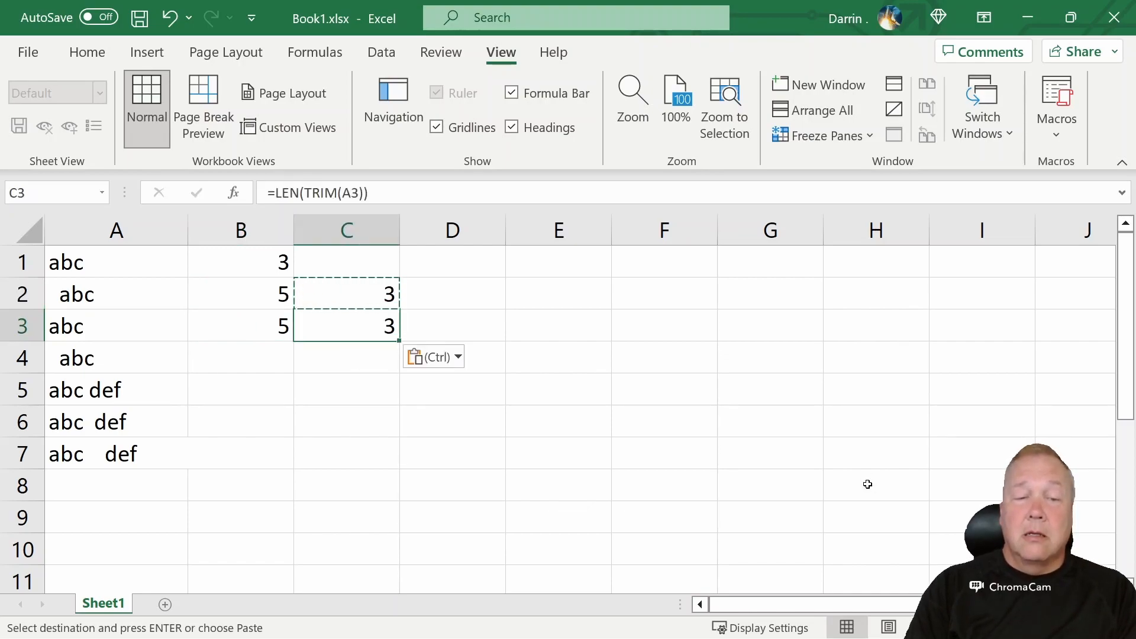
{"action": "key", "text": "Down"}
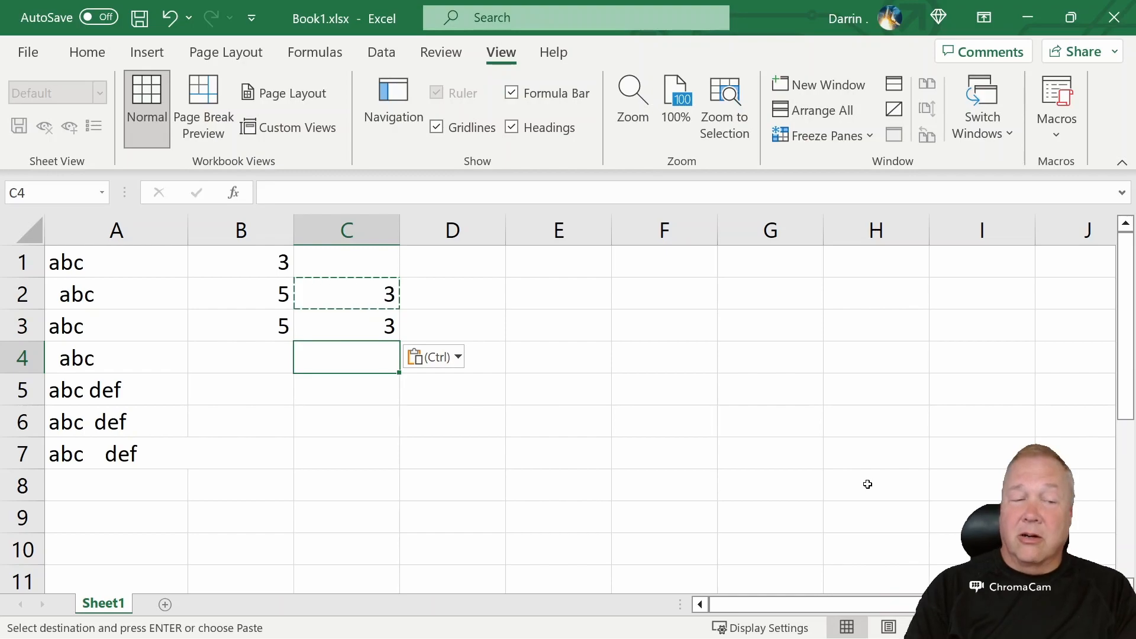
Copy the row 3 length formulas down into B4 and C4
{"action": "key", "text": "Up"}
{"action": "key", "text": "ctrl"}
{"action": "key", "text": "Left"}
{"action": "key", "text": "Escape"}
{"action": "key", "text": "Left"}
{"action": "key", "text": "ctrl+c"}
{"action": "key", "text": "Down"}
{"action": "key", "text": "ctrl+v"}
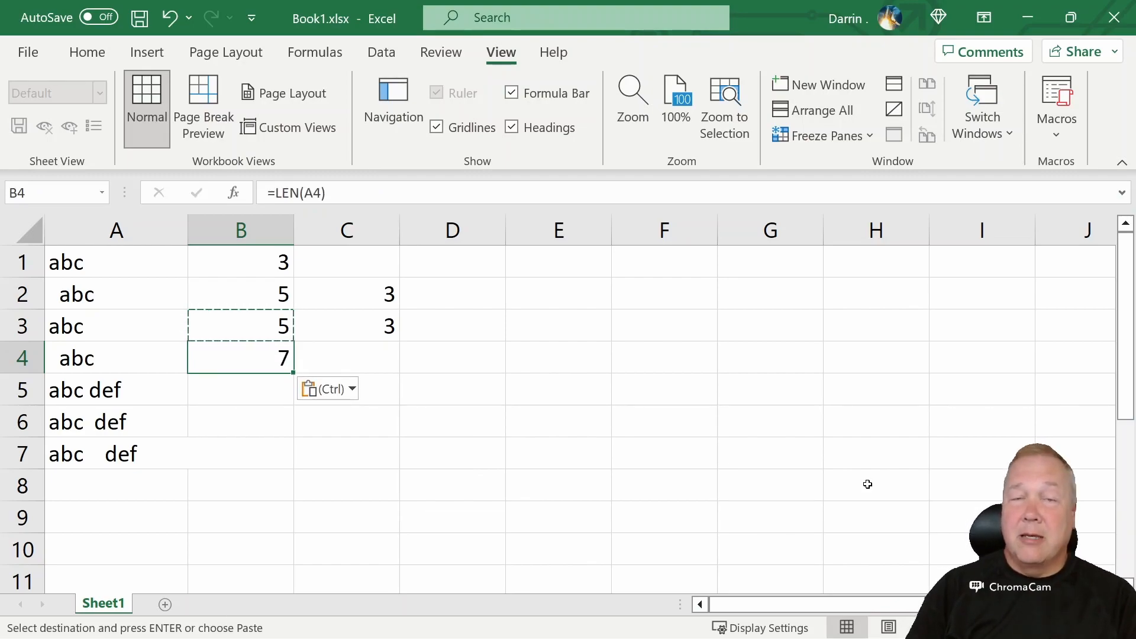
{"action": "key", "text": "Right"}
{"action": "key", "text": "Up"}
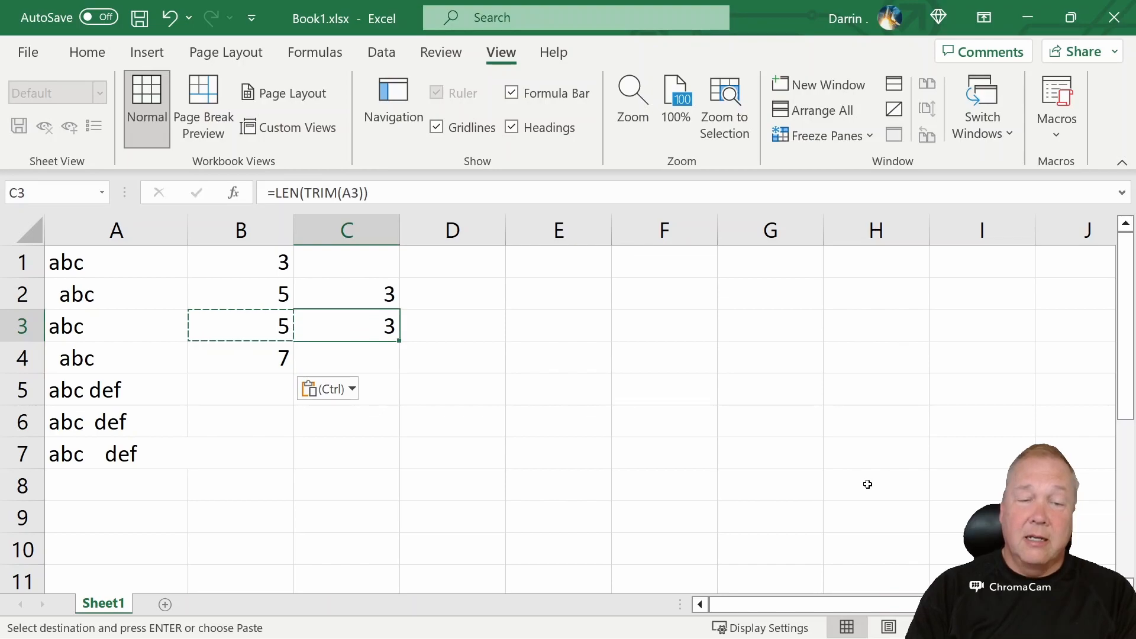
{"action": "key", "text": "ctrl+c"}
{"action": "key", "text": "Down"}
{"action": "key", "text": "ctrl+v"}
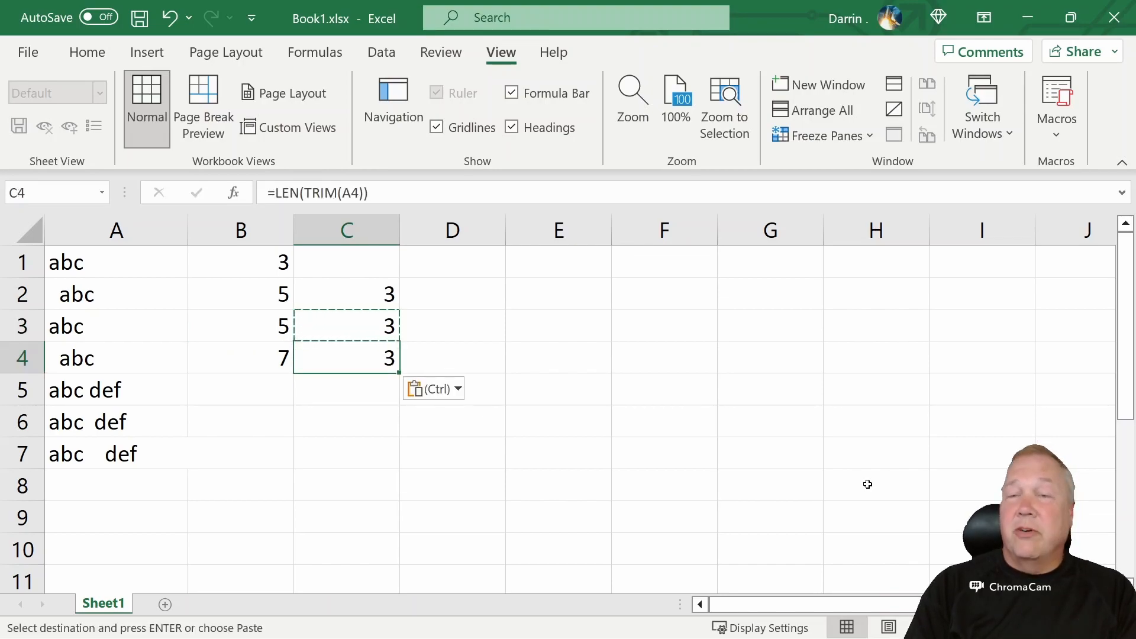
{"action": "key", "text": "Down"}
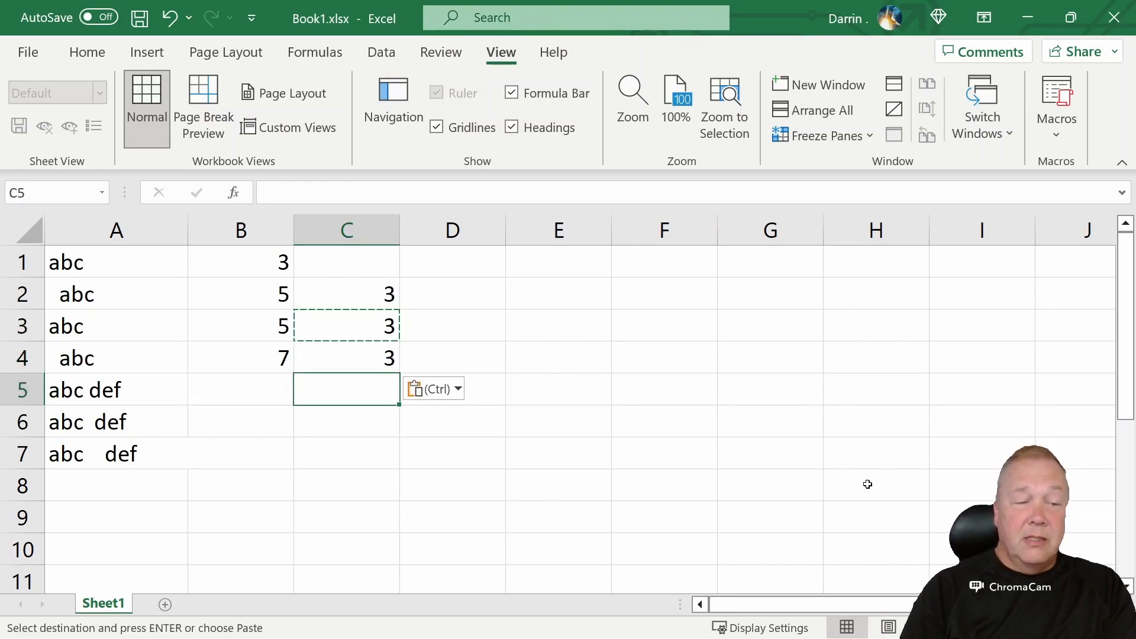
Copy the row 4 length formulas down into B5 and C5
{"action": "key", "text": "Left"}
{"action": "key", "text": "Up"}
{"action": "key", "text": "ctrl+c"}
{"action": "key", "text": "Down"}
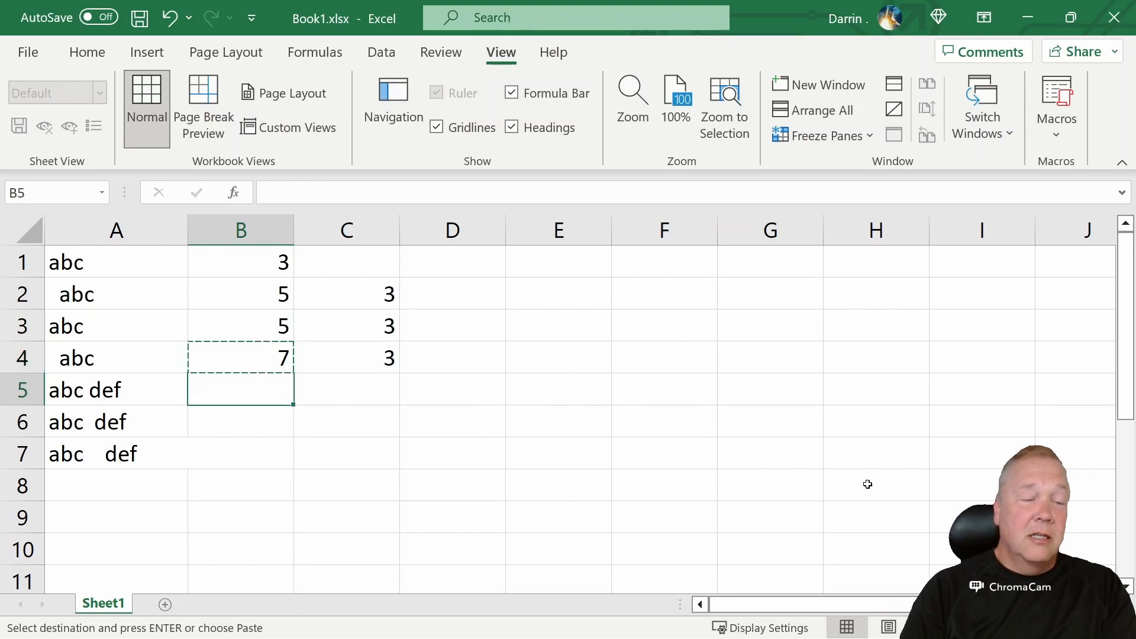
{"action": "key", "text": "ctrl+v"}
{"action": "key", "text": "Right"}
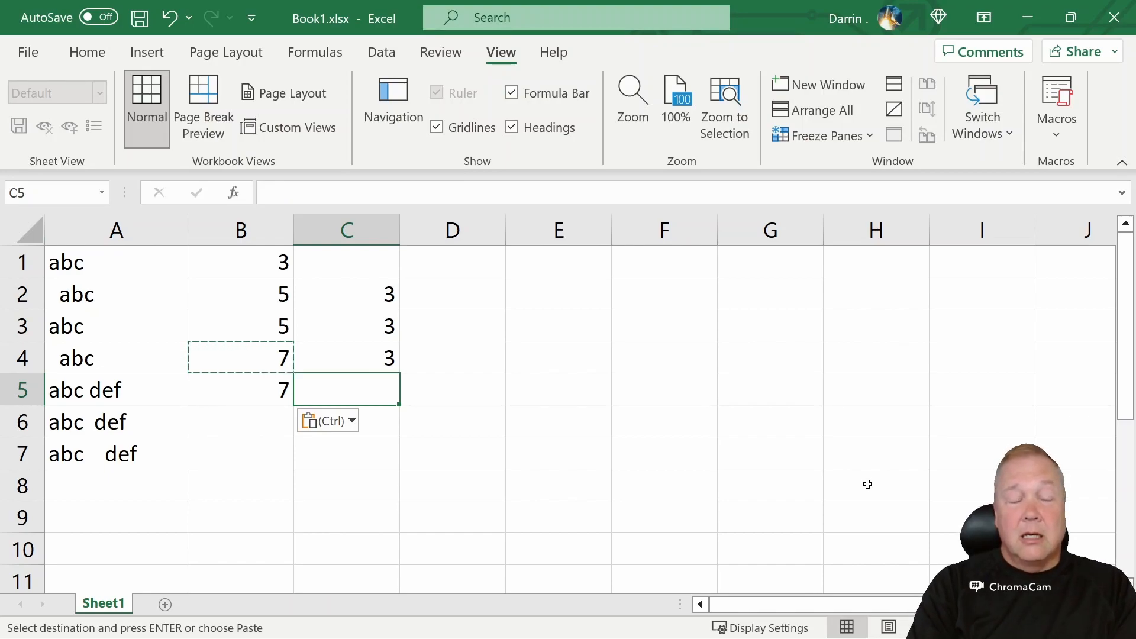
{"action": "key", "text": "Up"}
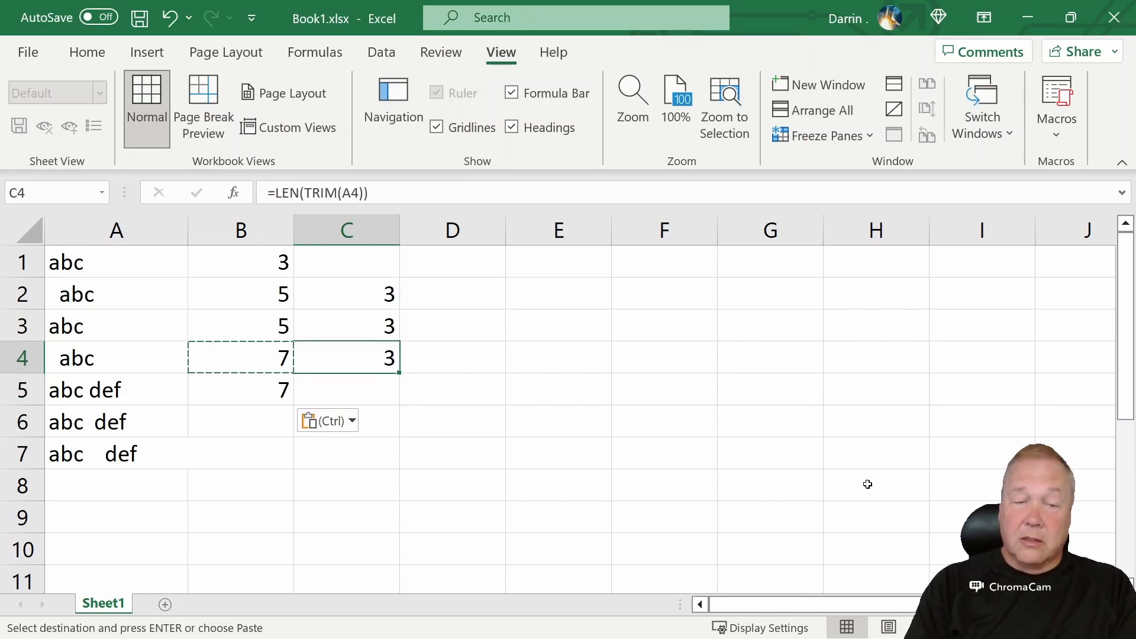
{"action": "key", "text": "ctrl+c"}
{"action": "key", "text": "Down"}
{"action": "key", "text": "ctrl+v"}
{"action": "key", "text": "Down"}
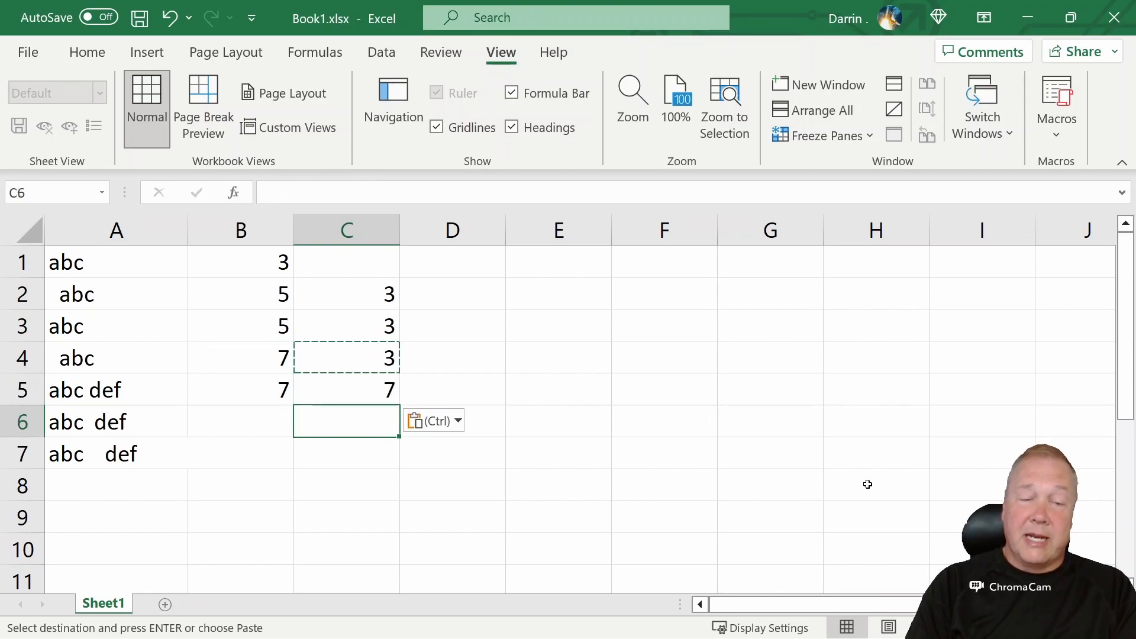
Copy the row 5 length formulas down into B6 and C6
{"action": "key", "text": "Left"}
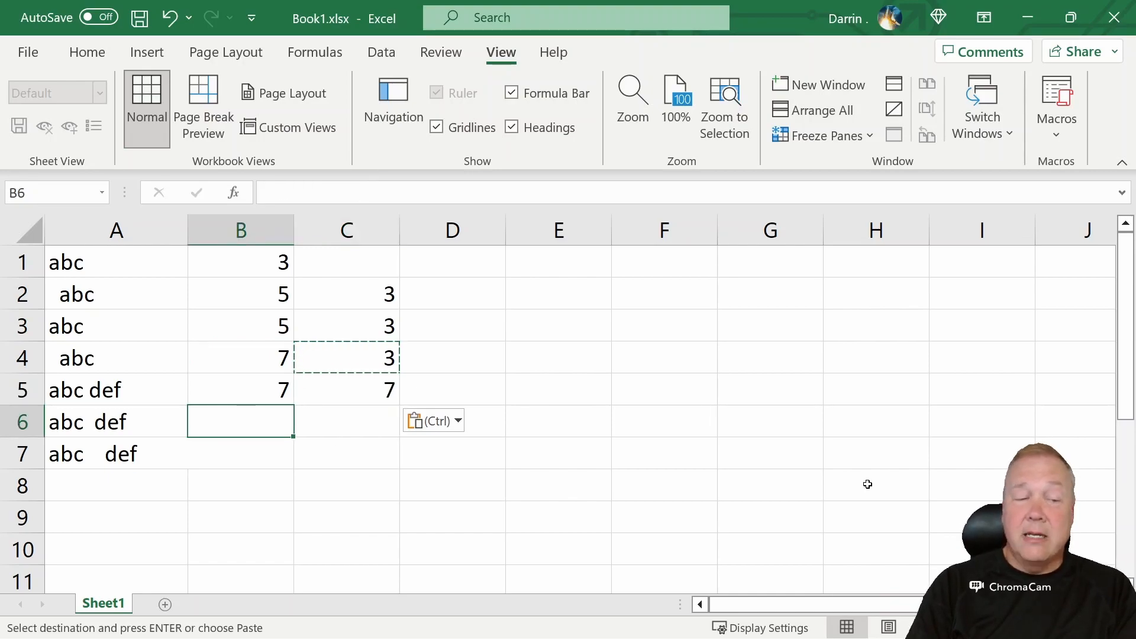
{"action": "key", "text": "Up"}
{"action": "key", "text": "ctrl+c"}
{"action": "key", "text": "Down"}
{"action": "key", "text": "ctrl+v"}
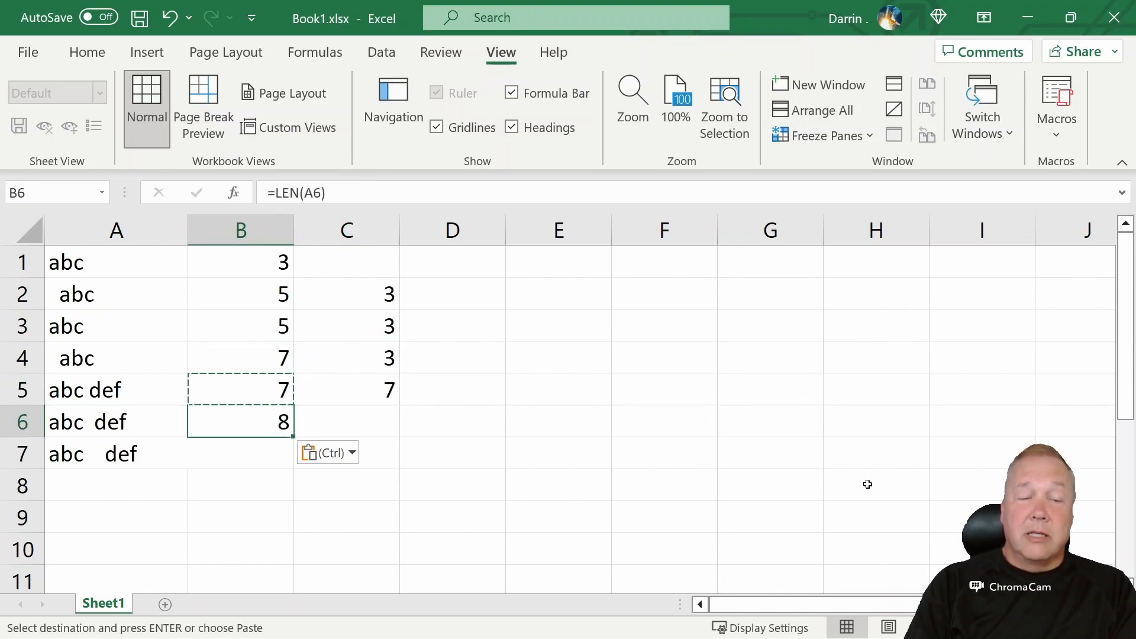
{"action": "key", "text": "Right"}
{"action": "key", "text": "Up"}
{"action": "key", "text": "ctrl+c"}
{"action": "key", "text": "Down"}
{"action": "key", "text": "ctrl+v"}
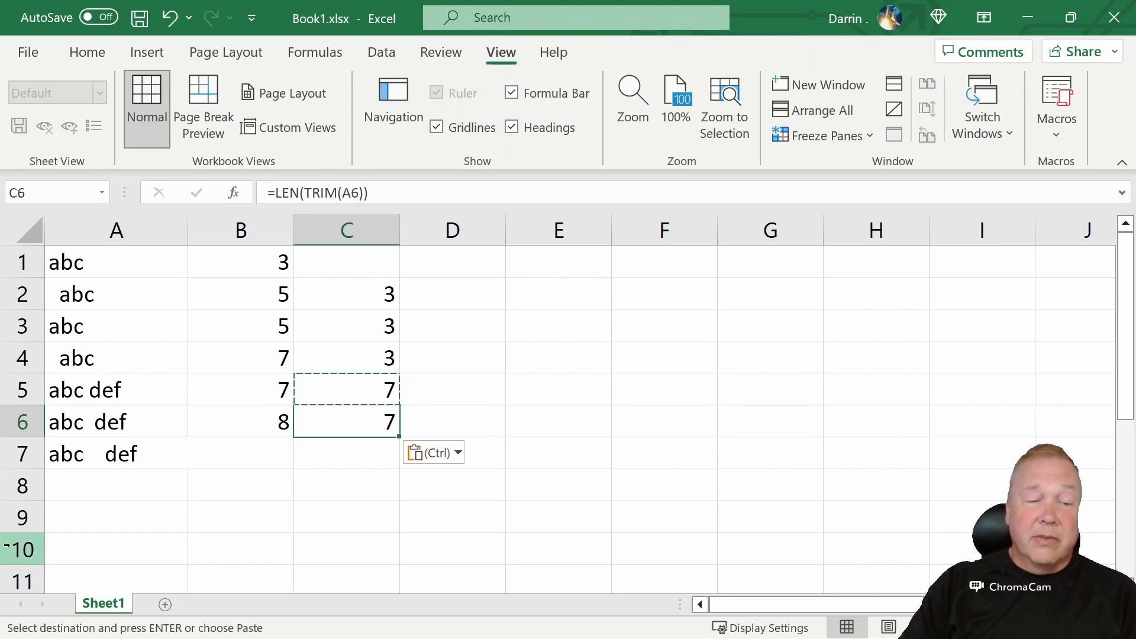
Copy the row 6 length formulas down into B7 and C7
{"action": "left_click", "coordinate": [105, 420]}
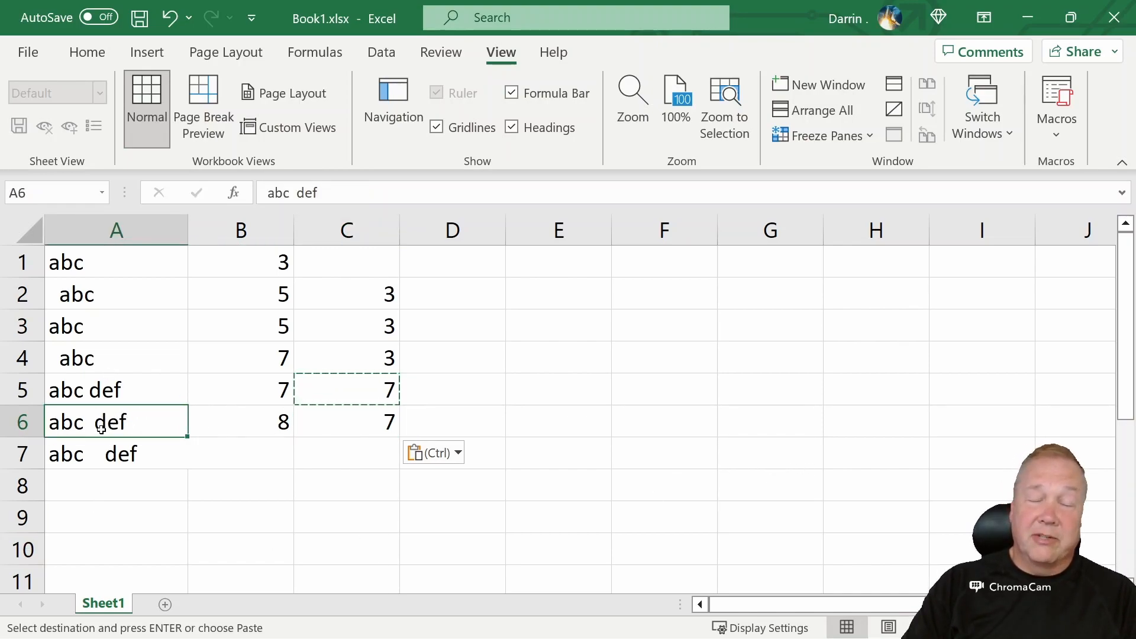
{"action": "left_click", "coordinate": [350, 420]}
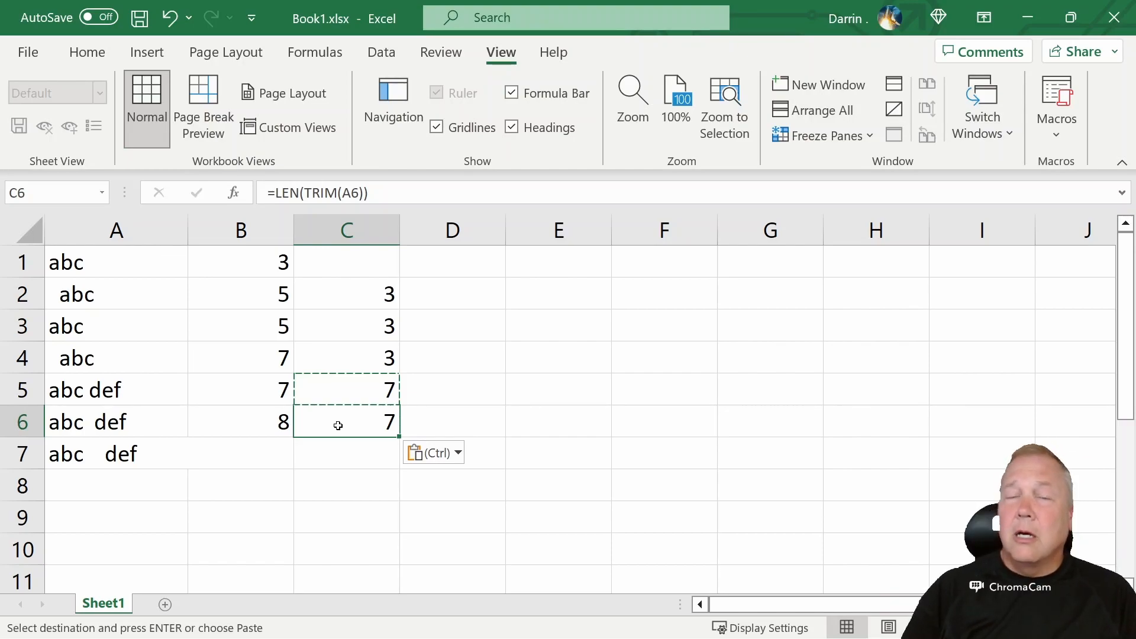
{"action": "left_click", "coordinate": [264, 417]}
{"action": "key", "text": "ctrl+c"}
{"action": "key", "text": "Down"}
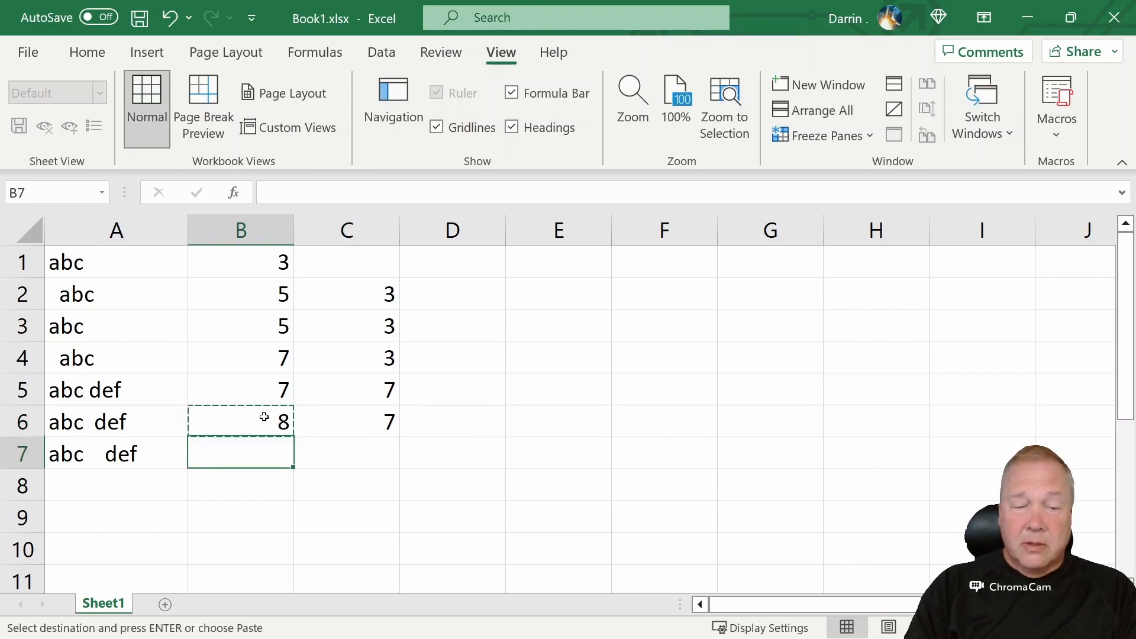
{"action": "key", "text": "ctrl+v"}
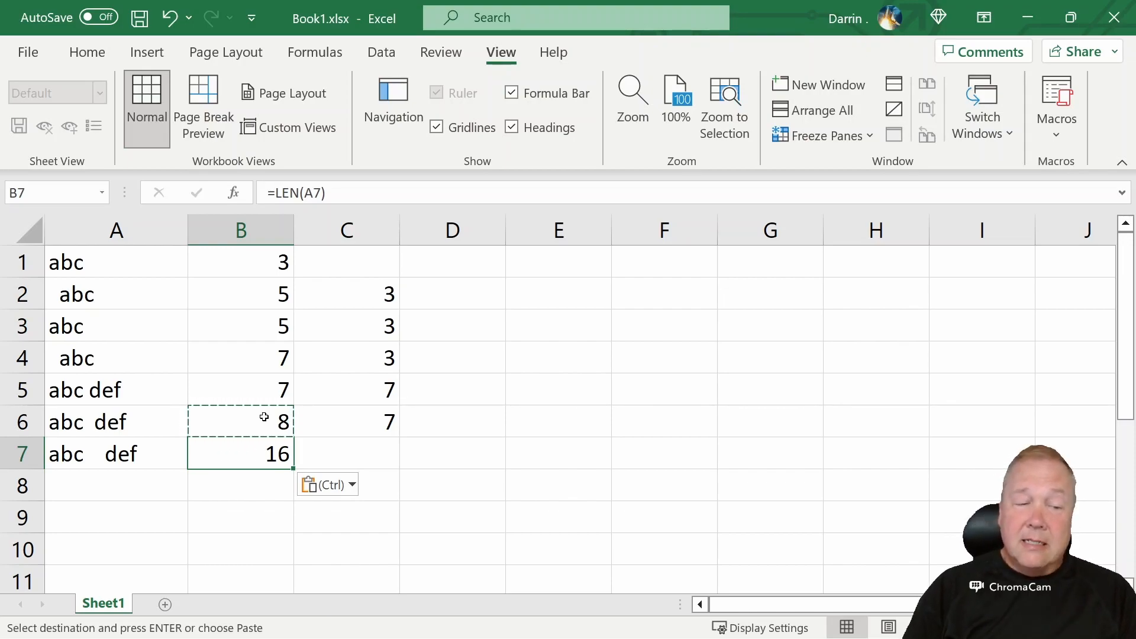
{"action": "key", "text": "Right"}
{"action": "key", "text": "Up"}
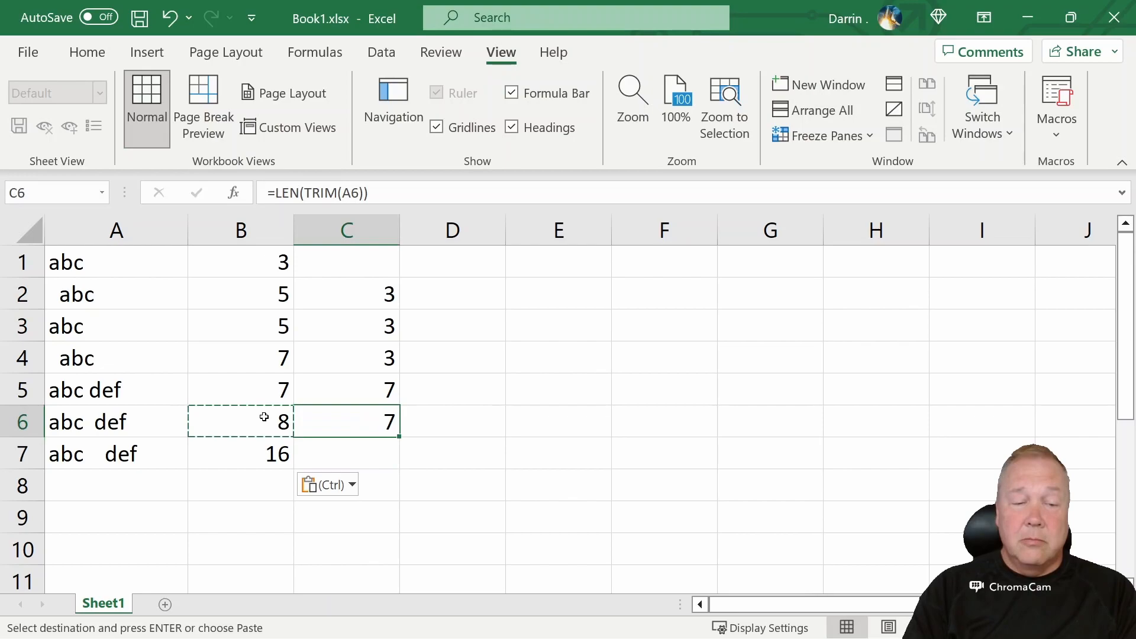
{"action": "key", "text": "ctrl+c"}
{"action": "key", "text": "Down"}
{"action": "key", "text": "ctrl+v"}
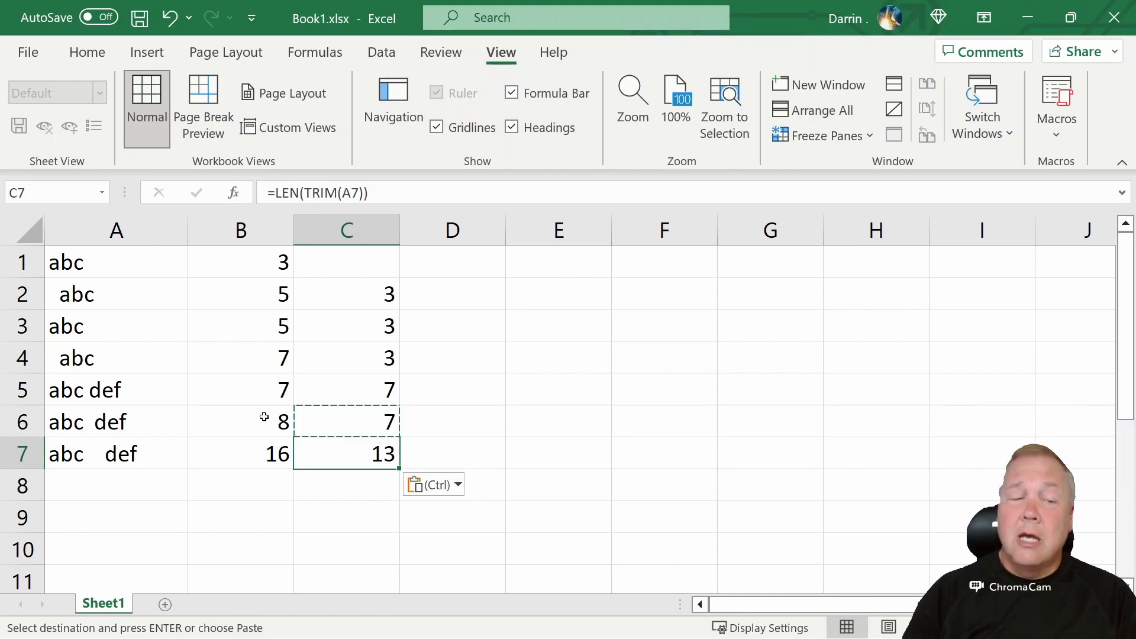
Enter =CLEAN(A7) in A8 and check the length formulas in B8 and C8 beside it
{"action": "left_click", "coordinate": [161, 453]}
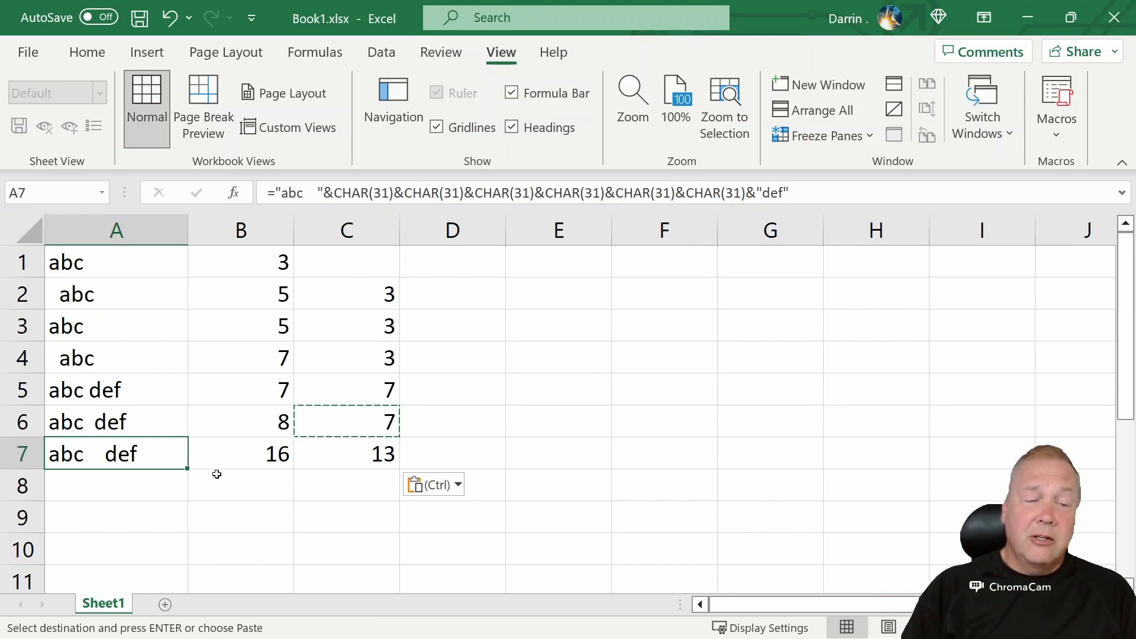
{"action": "left_click", "coordinate": [180, 490]}
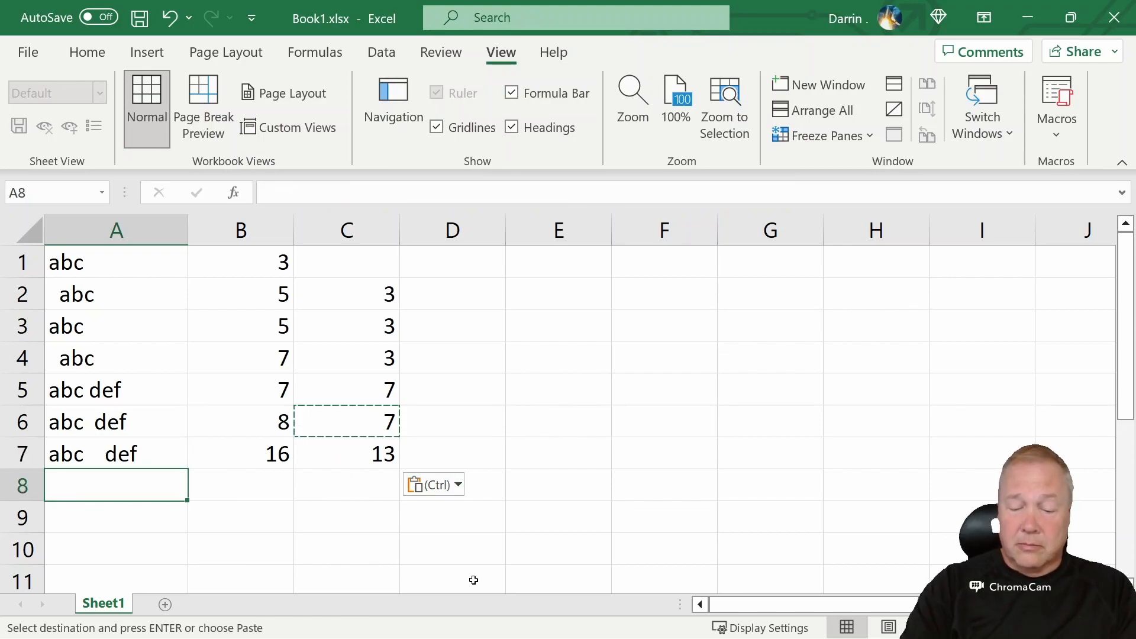
{"action": "type", "text": "="}
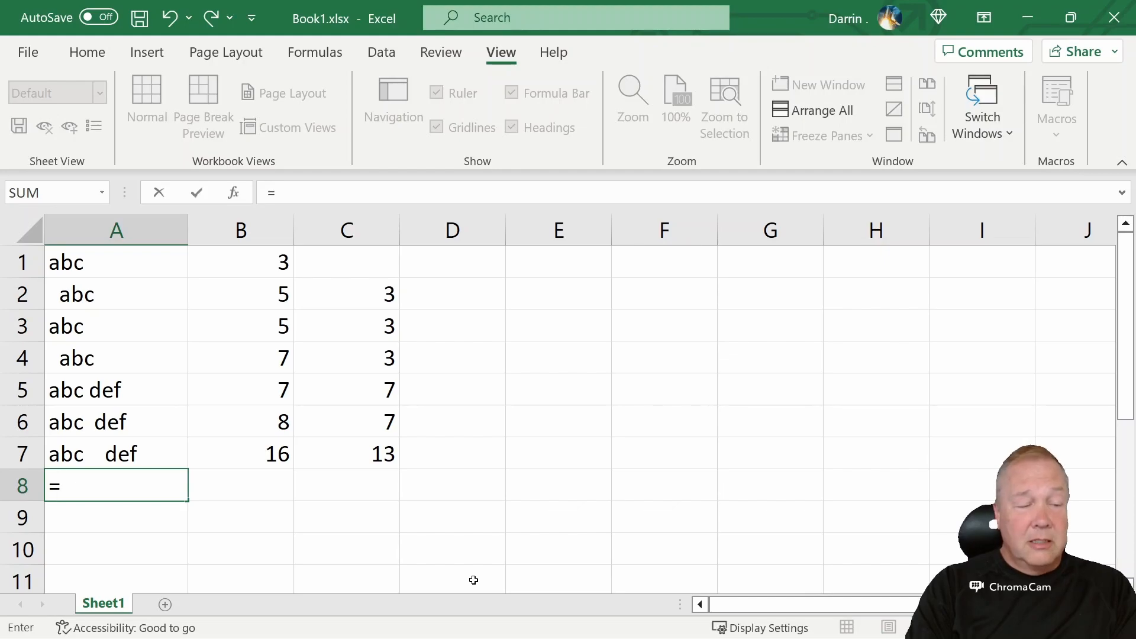
{"action": "type", "text": "clean("}
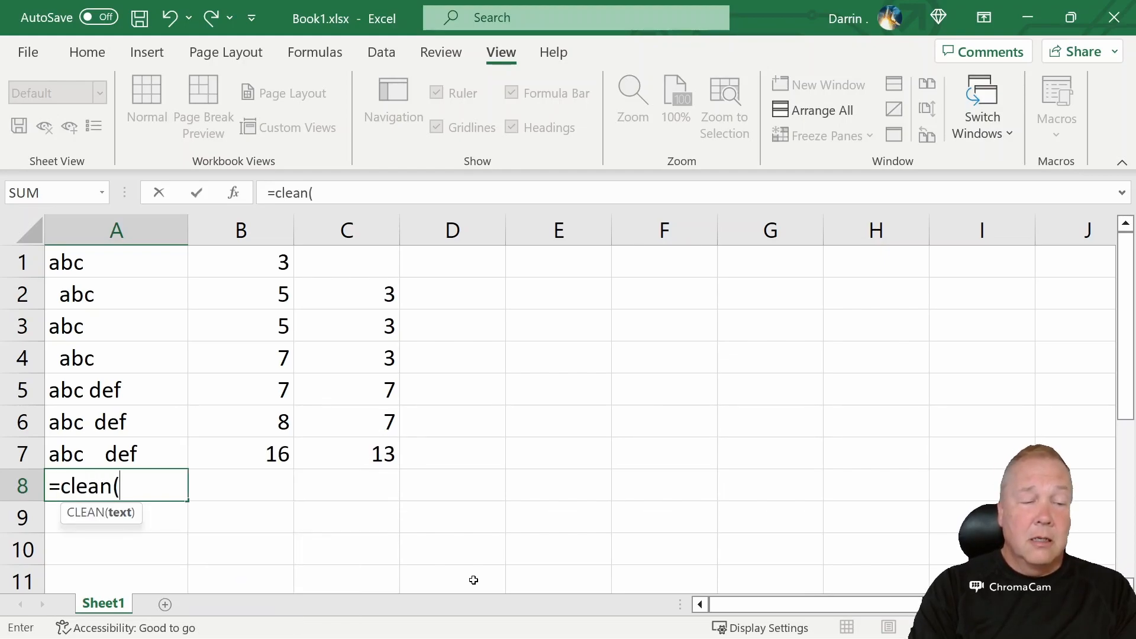
{"action": "type", "text": "a7)"}
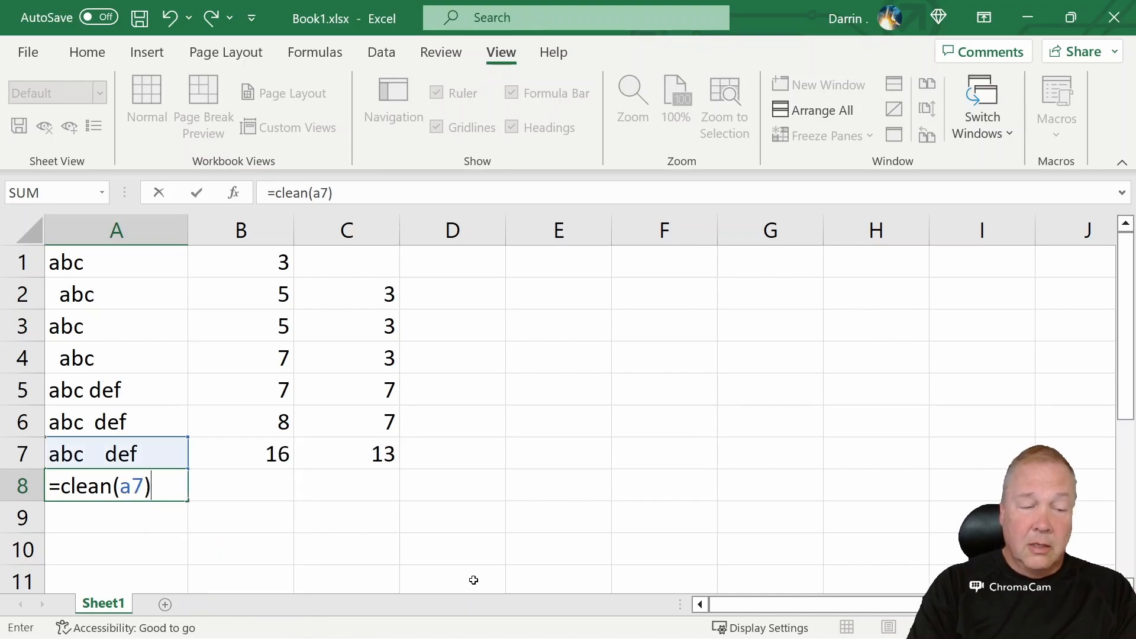
{"action": "key", "text": "Return"}
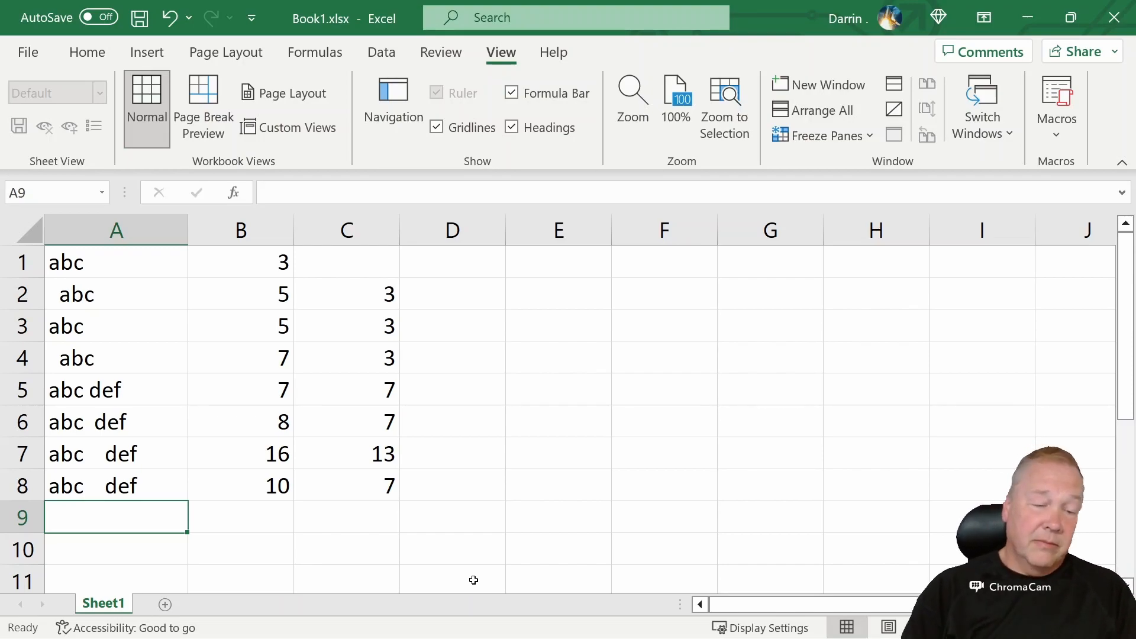
{"action": "left_click", "coordinate": [123, 487]}
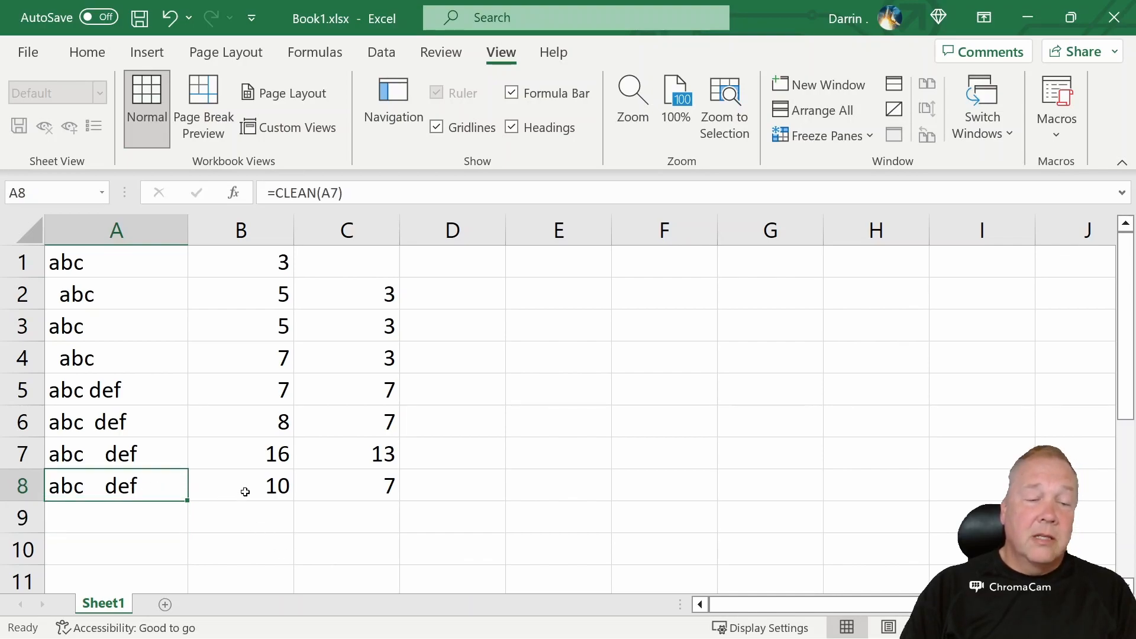
{"action": "left_click", "coordinate": [249, 483]}
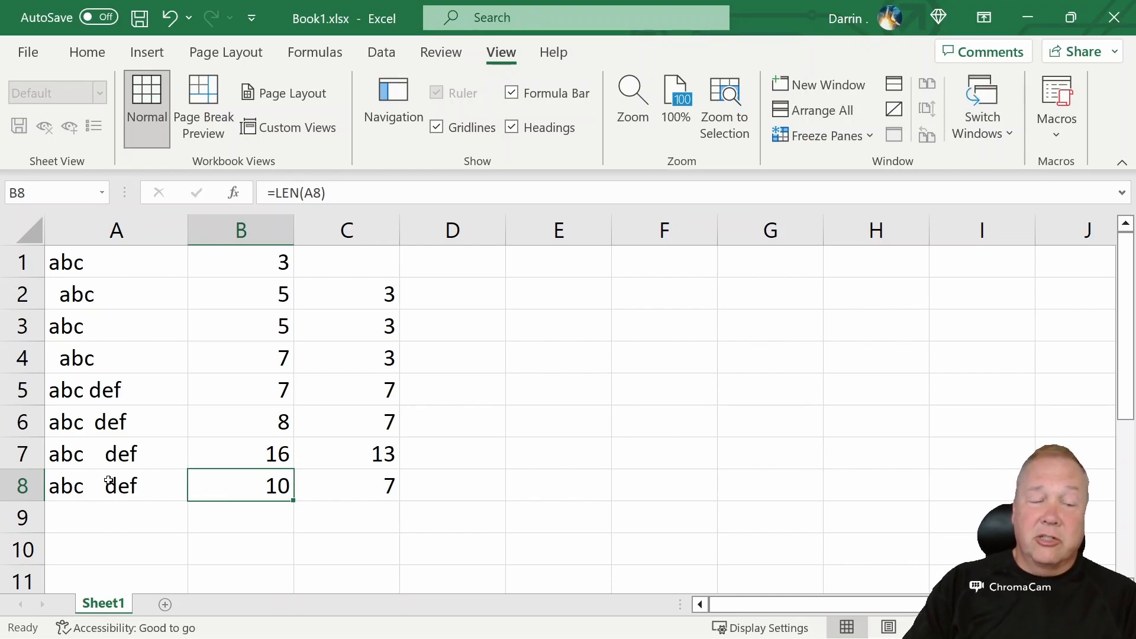
{"action": "left_click", "coordinate": [374, 474]}
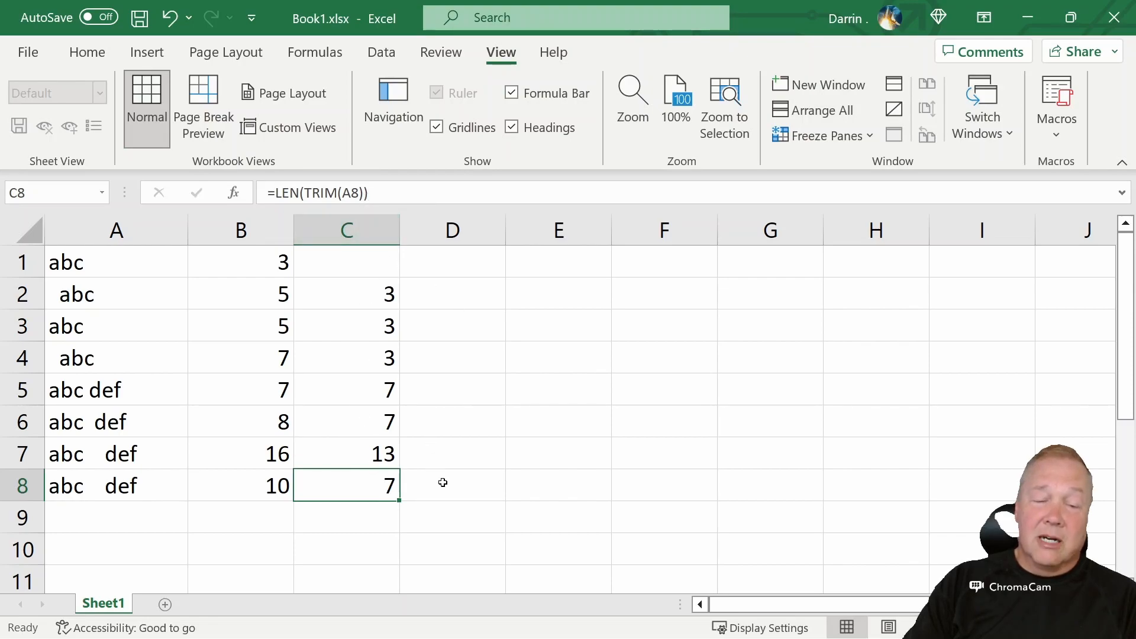
Enter =trim(clean(a7)) in D7, accepting the suggested correction that adds the missing closing parenthesis
{"action": "left_click", "coordinate": [451, 451]}
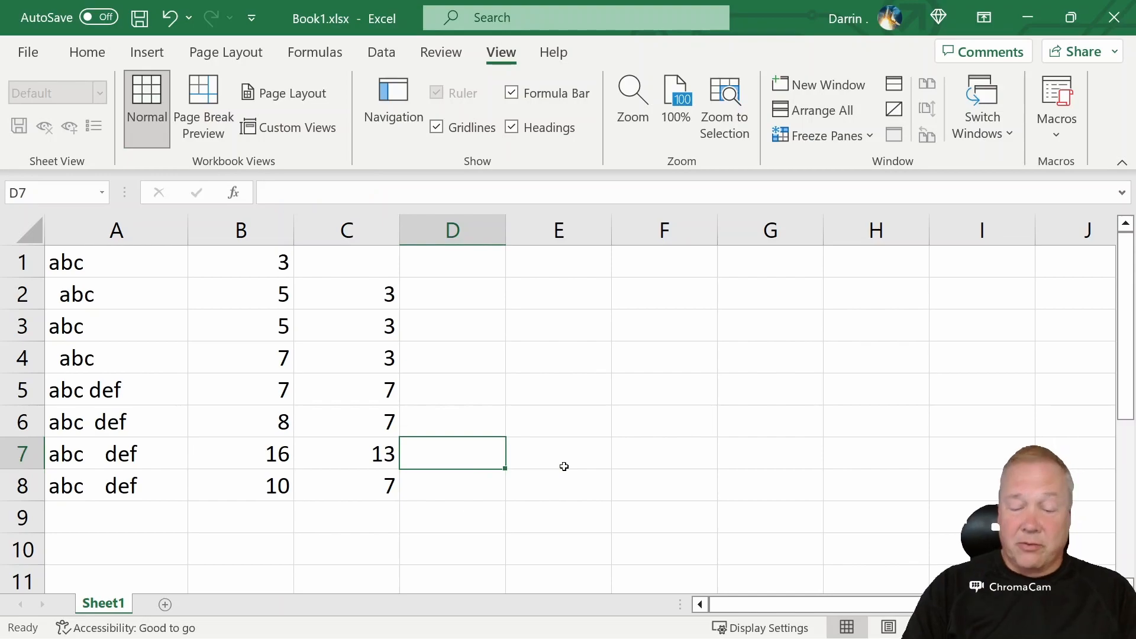
{"action": "type", "text": "="}
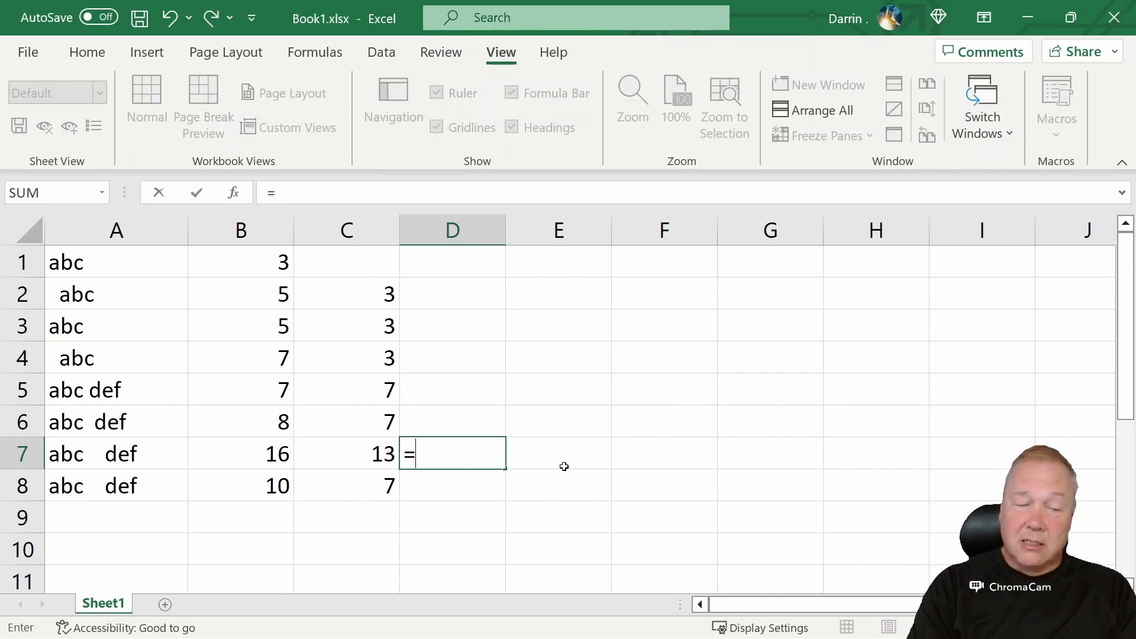
{"action": "type", "text": "trim("}
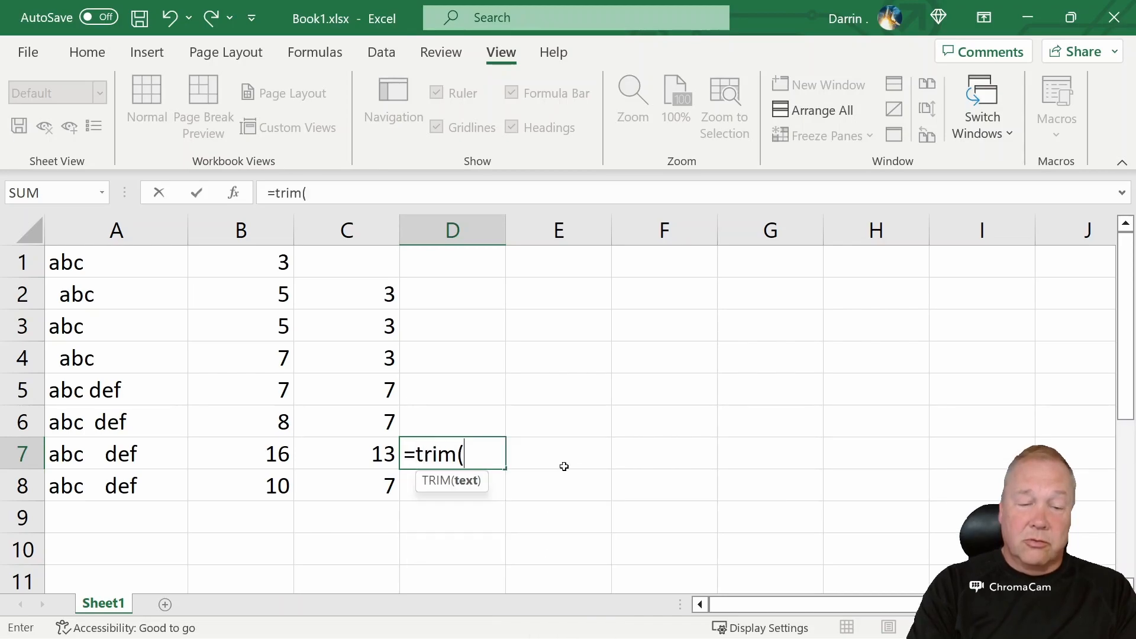
{"action": "type", "text": "clean("}
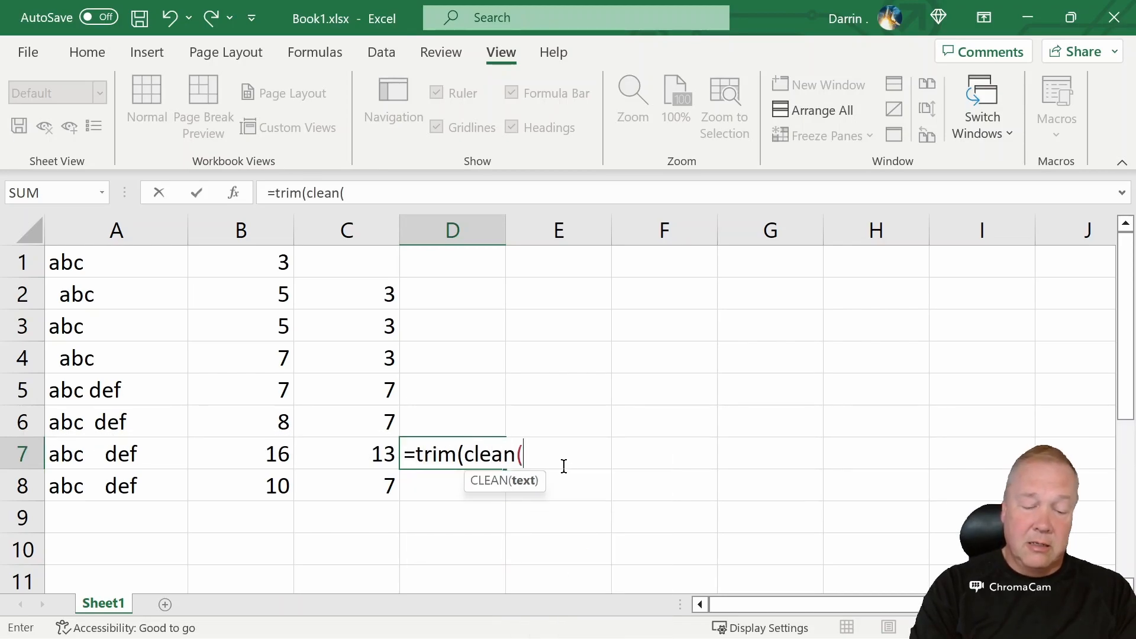
{"action": "type", "text": "a"}
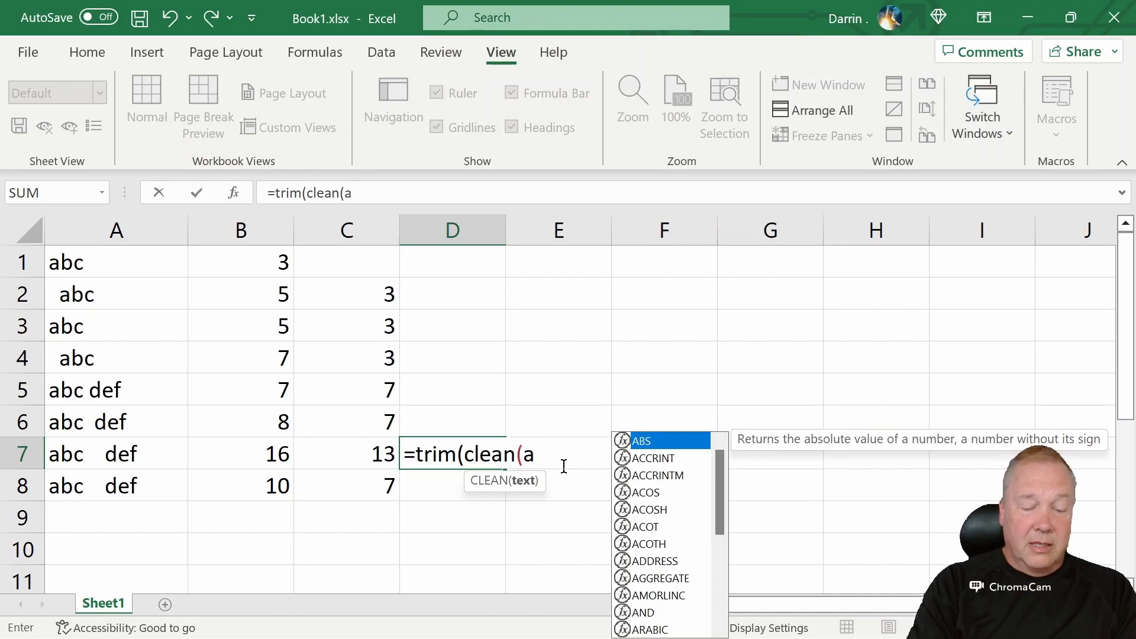
{"action": "type", "text": "7)"}
{"action": "key", "text": "Return"}
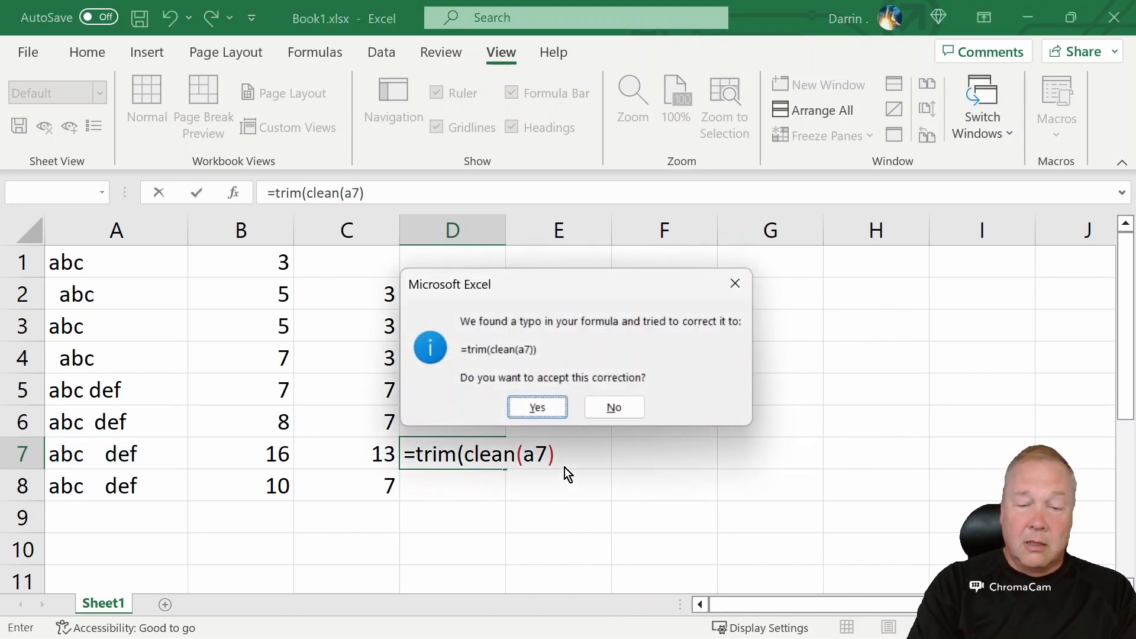
{"action": "left_click", "coordinate": [555, 405]}
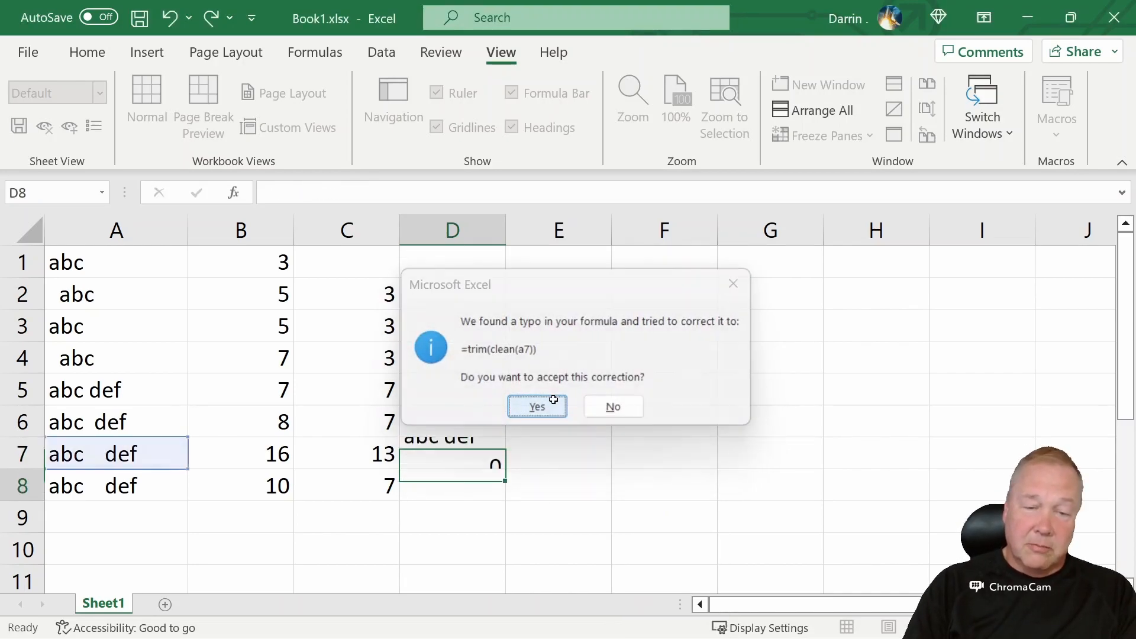
Wrap D7's formula in LEN so it becomes =LEN(TRIM(CLEAN(A7)))
{"action": "left_click", "coordinate": [486, 454]}
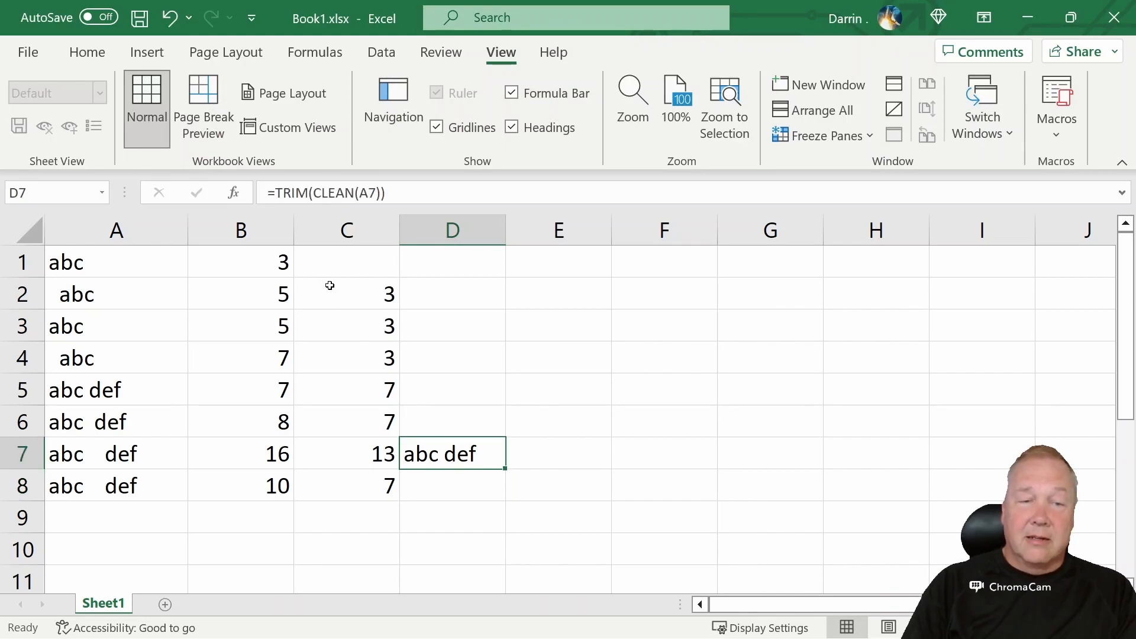
{"action": "left_click", "coordinate": [274, 191]}
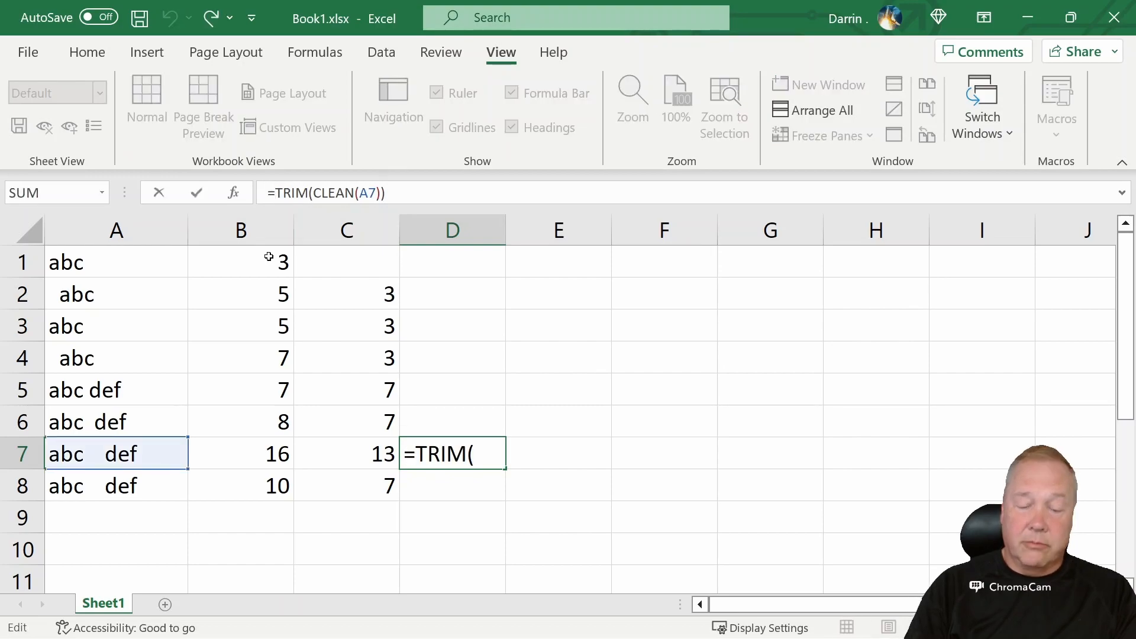
{"action": "type", "text": "len("}
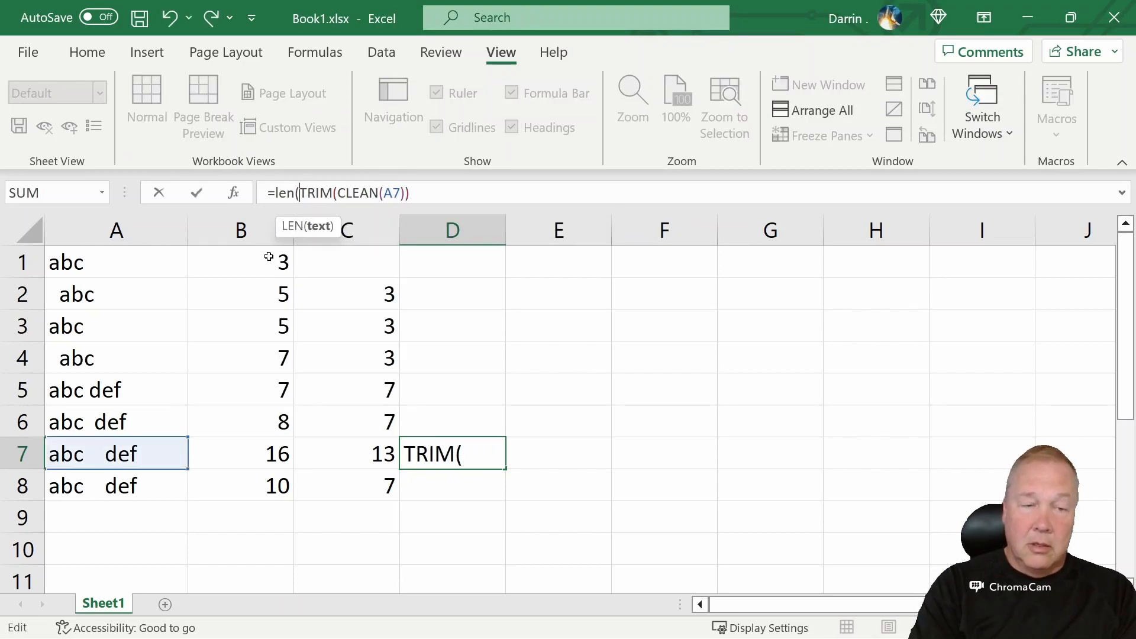
{"action": "left_click", "coordinate": [421, 190]}
{"action": "type", "text": ")"}
{"action": "key", "text": "Return"}
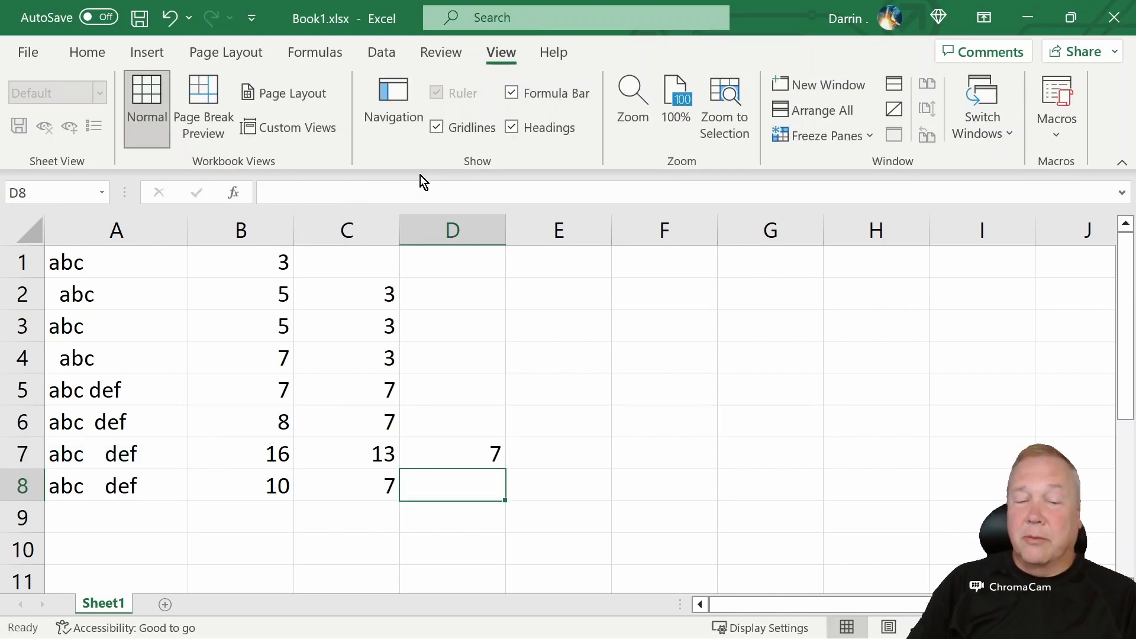
{"action": "key", "text": "Up"}
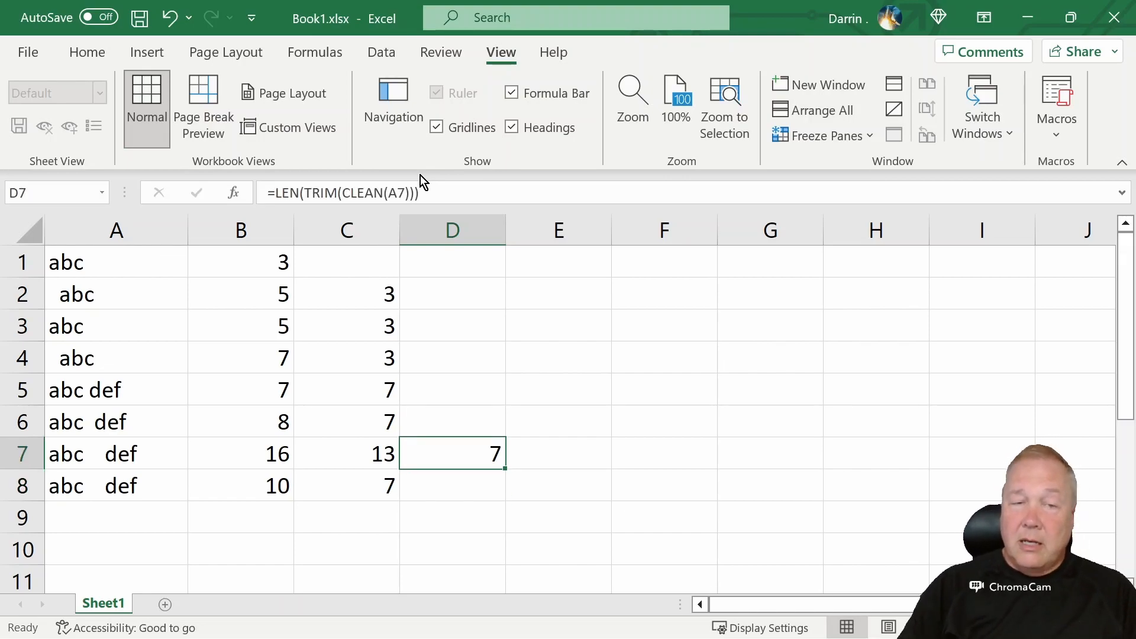